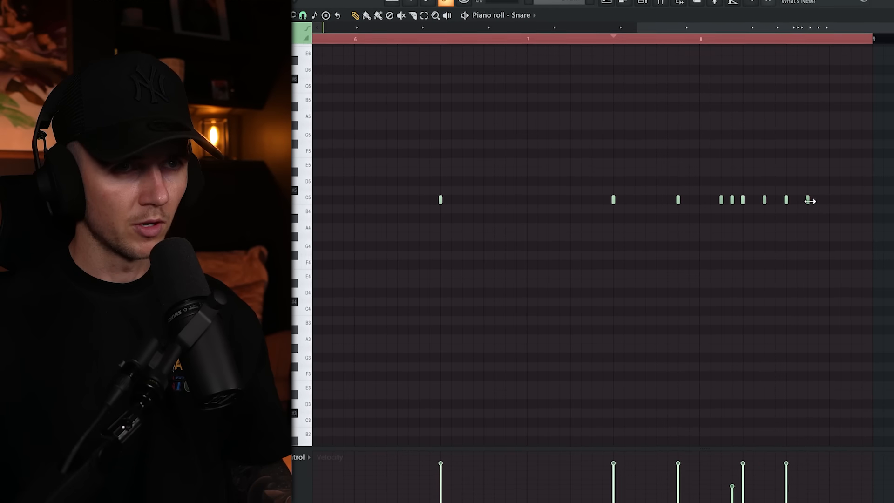
# Split the last snare note of bar 8 into a fast roll with the chopper and play it back.
pyautogui.moveTo(822, 170); pyautogui.dragTo(799, 219)
pyautogui.hotkey('alt', 'u')
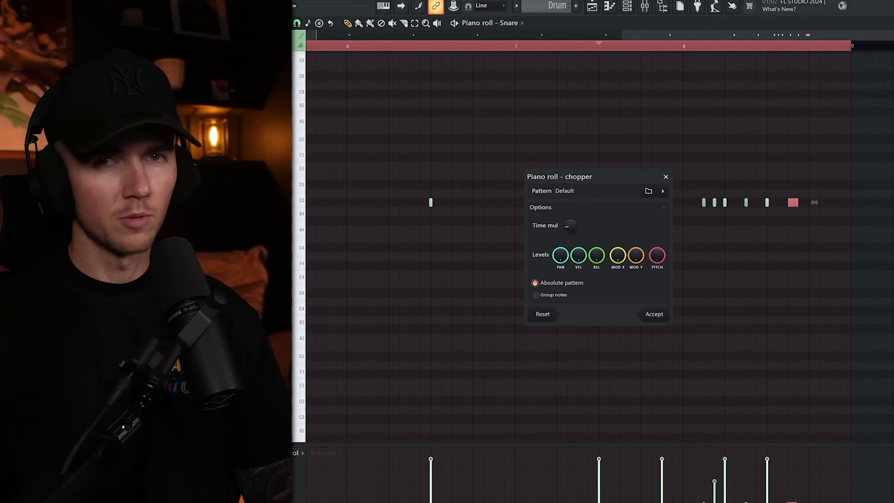
pyautogui.press('space')
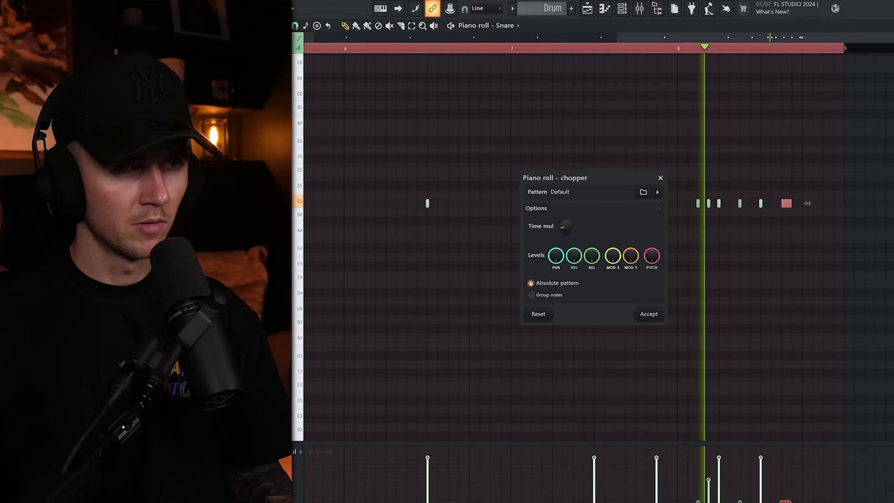
pyautogui.press('Return')
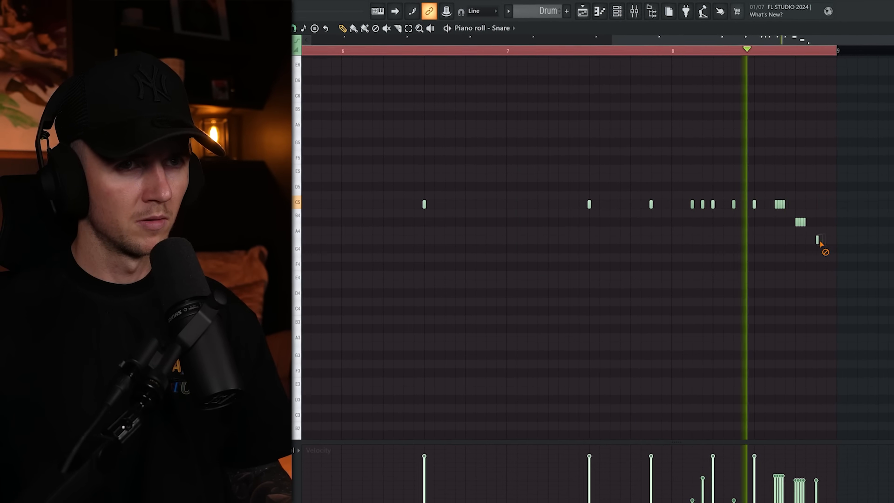
# Change the piano roll's snap division, add triplet-spaced snare notes at the end of bar 8 with the last two stepping down in pitch, and play them.
pyautogui.scroll(-4, 818, 243)
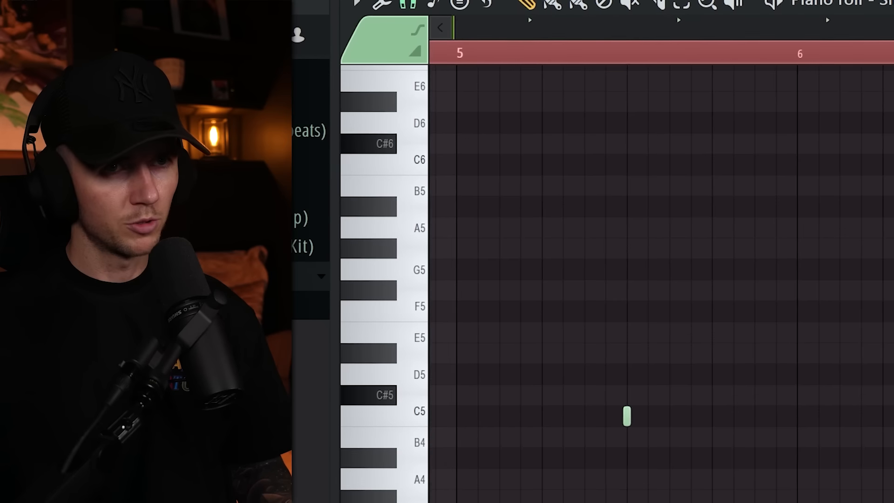
pyautogui.click(294, 30)
pyautogui.click(456, 273)
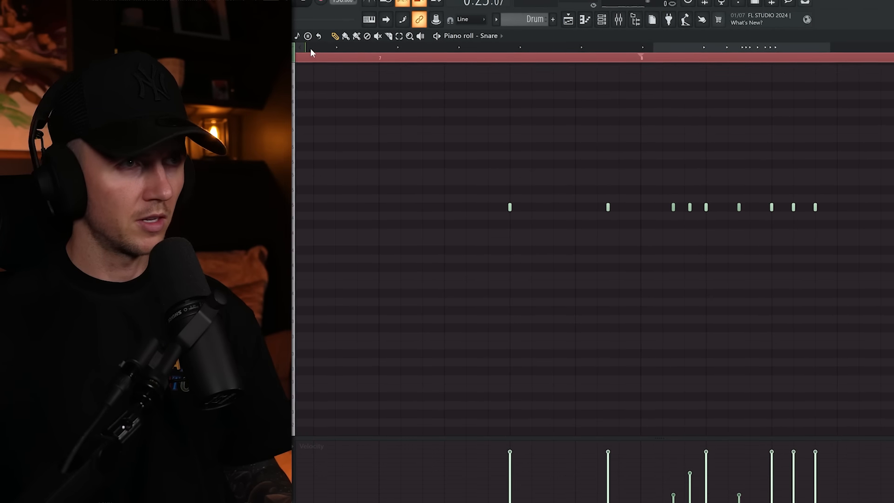
pyautogui.click(401, 8)
pyautogui.click(422, 61)
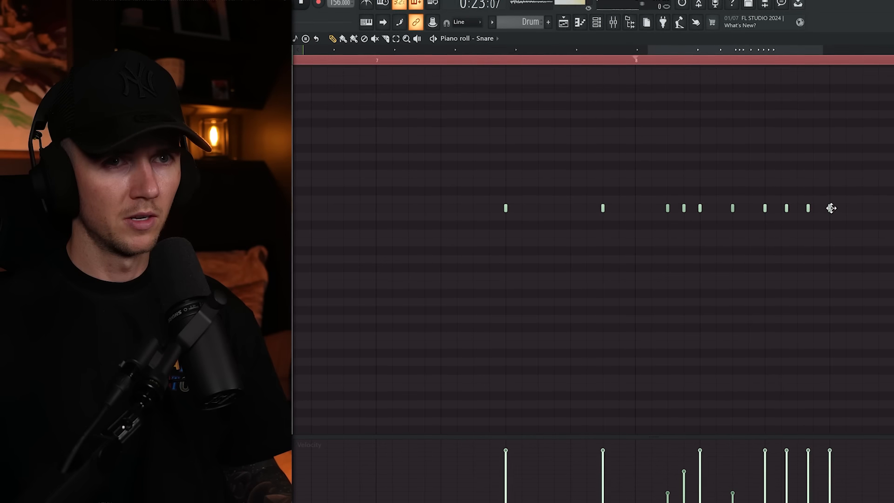
pyautogui.click(831, 233)
pyautogui.click(864, 258)
pyautogui.press('space')
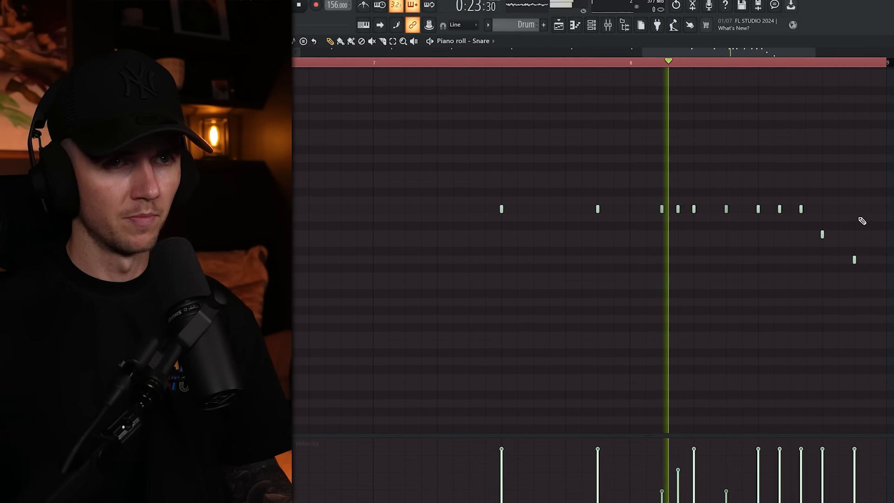
# Lower the velocities of the last four snare fill notes in bar 8 to differing levels and play the fill.
pyautogui.scroll(-6, 770, 298)
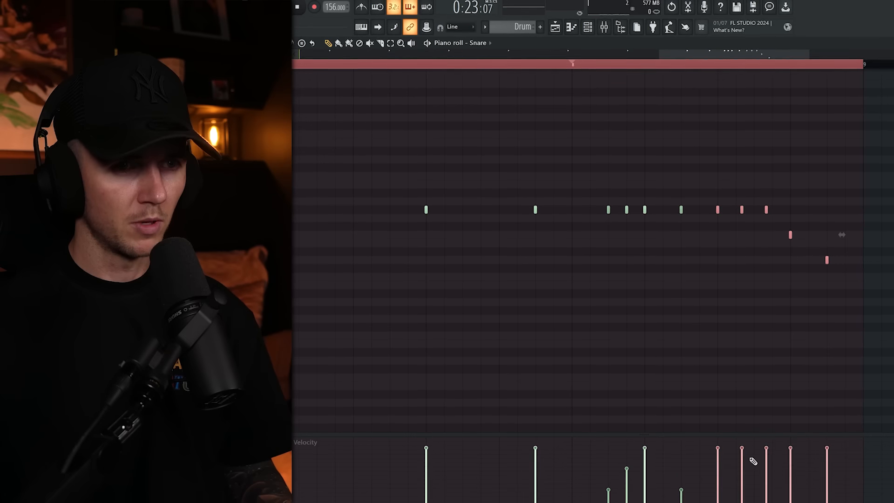
pyautogui.click(742, 463)
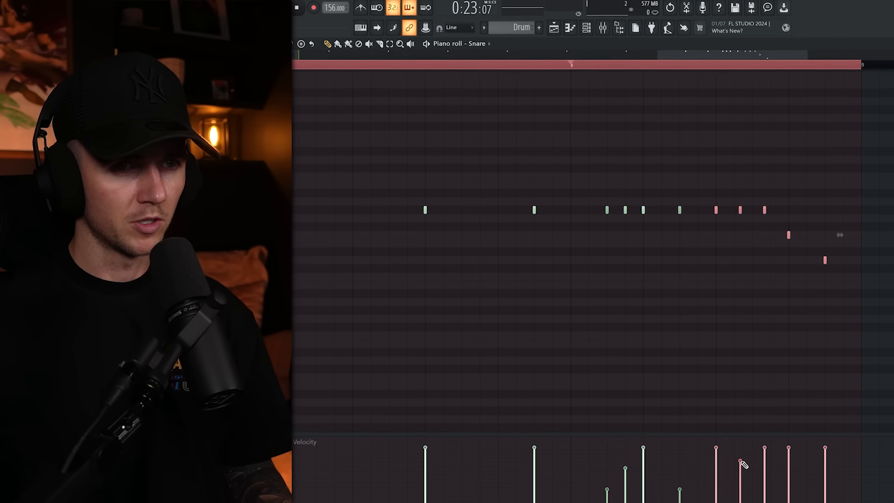
pyautogui.press('space')
pyautogui.click(766, 455)
pyautogui.click(790, 472)
pyautogui.click(828, 479)
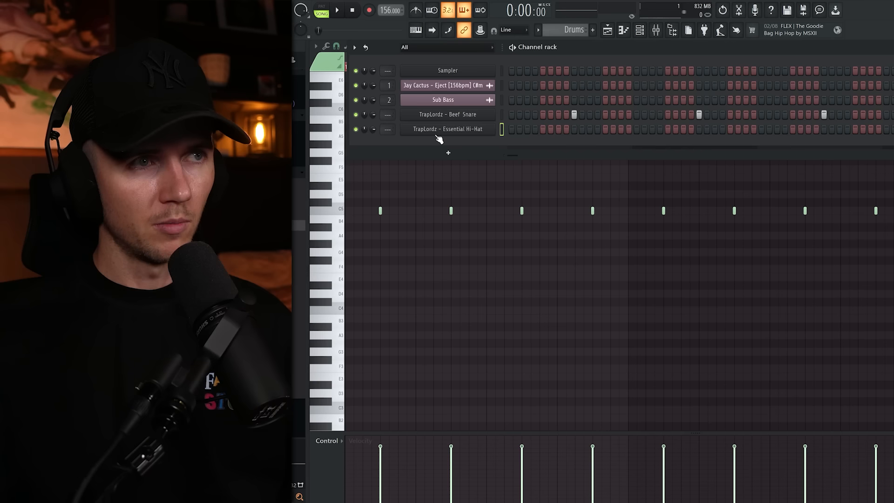
# Fill the TrapLordz - Essential Hi-Hat channel on each 2 steps and play the pattern.
pyautogui.rightClick(437, 133)
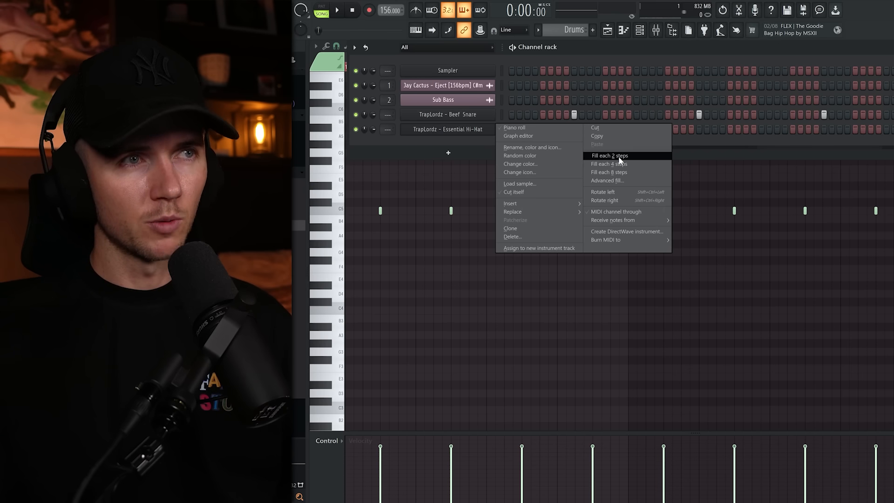
pyautogui.click(632, 156)
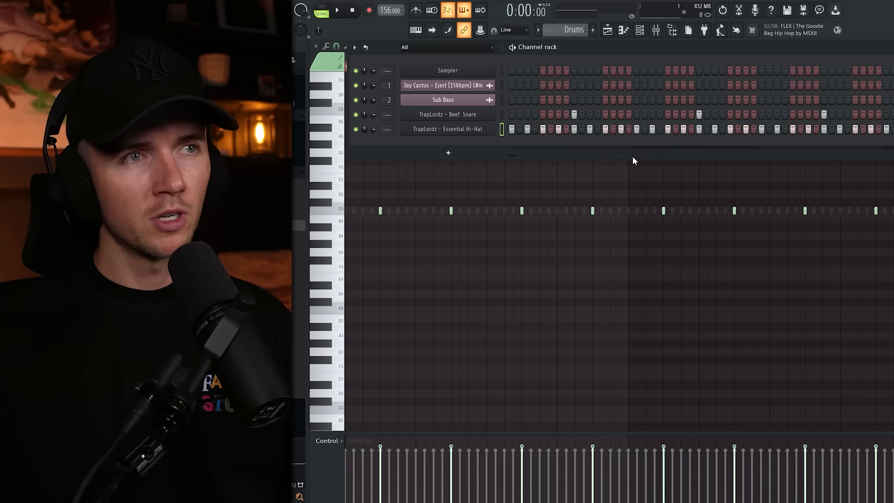
pyautogui.press('space')
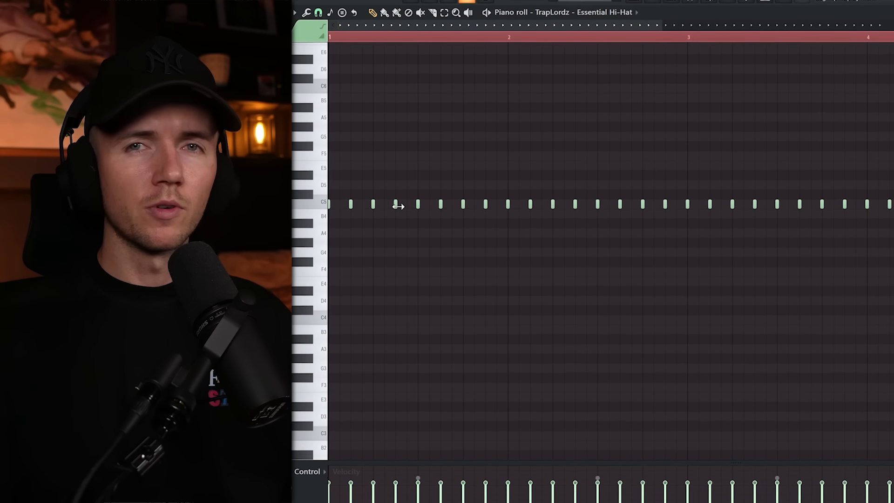
# Show the hi-hat channel's Repeat values in the graph editor, add a repeat to the seventh step and play it.
pyautogui.press('F6')
pyautogui.press('g')
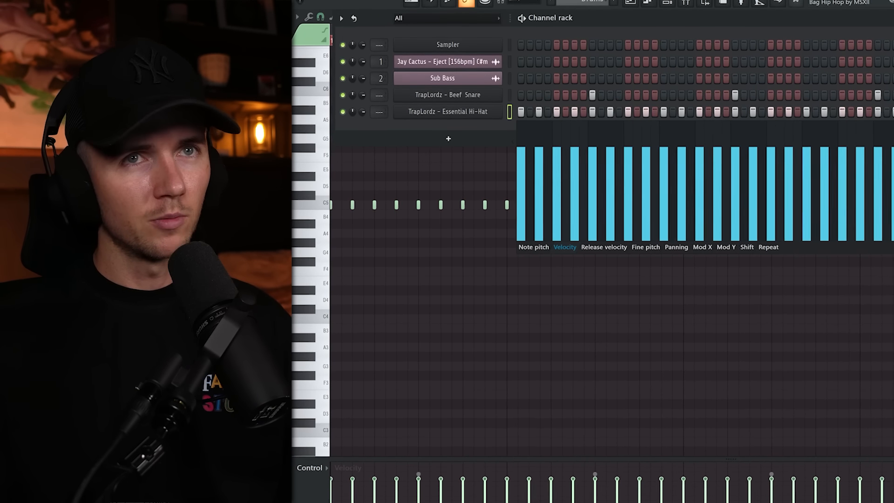
pyautogui.click(773, 249)
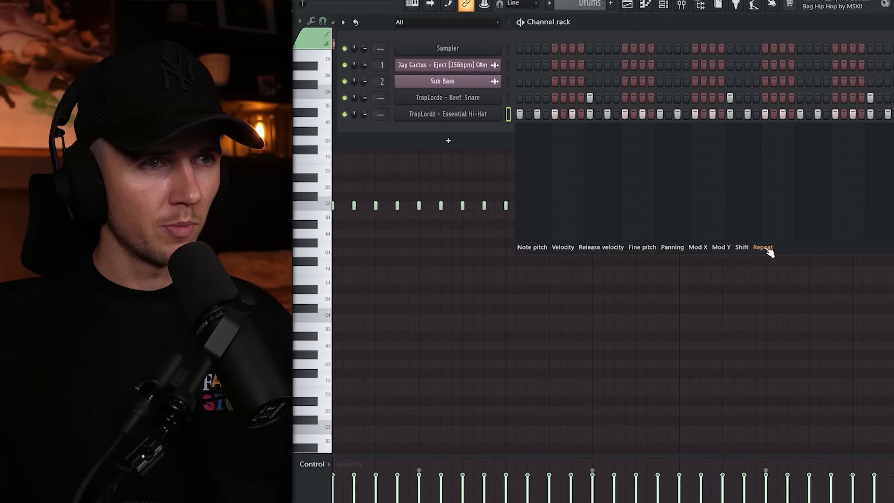
pyautogui.click(571, 172)
pyautogui.press('space')
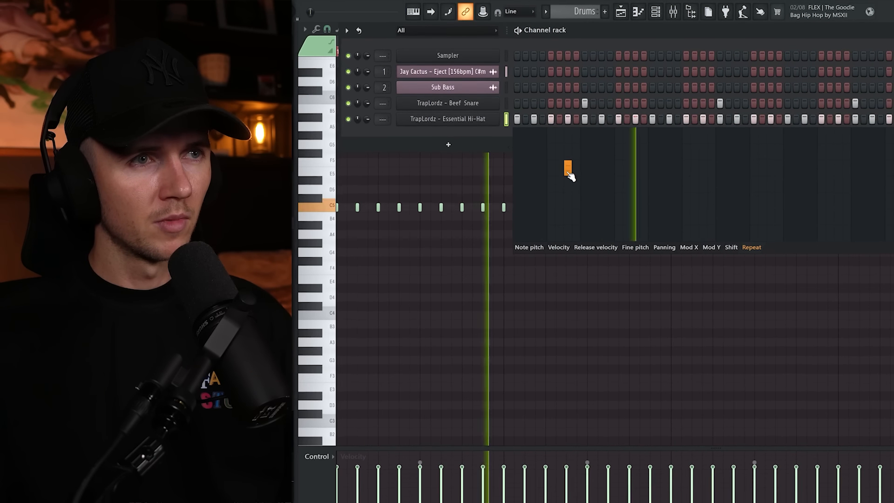
pyautogui.press('space')
# Try other repeat amounts on the seventh hi-hat step, playing the highest one, and clear the repeat.
pyautogui.rightClick(569, 172)
pyautogui.click(568, 146)
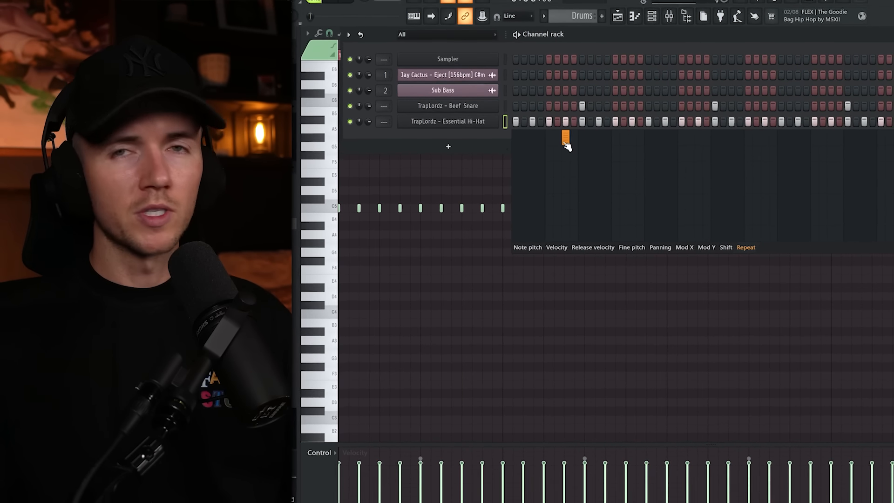
pyautogui.press('space')
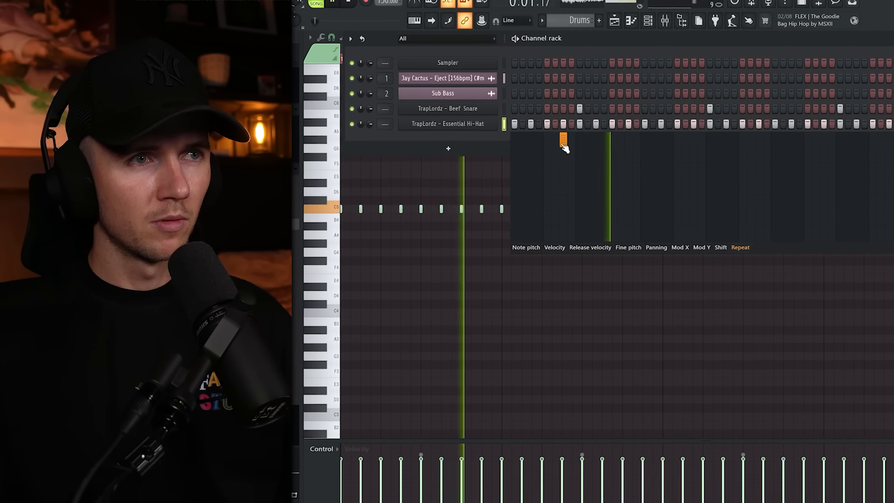
pyautogui.press('space')
pyautogui.rightClick(565, 142)
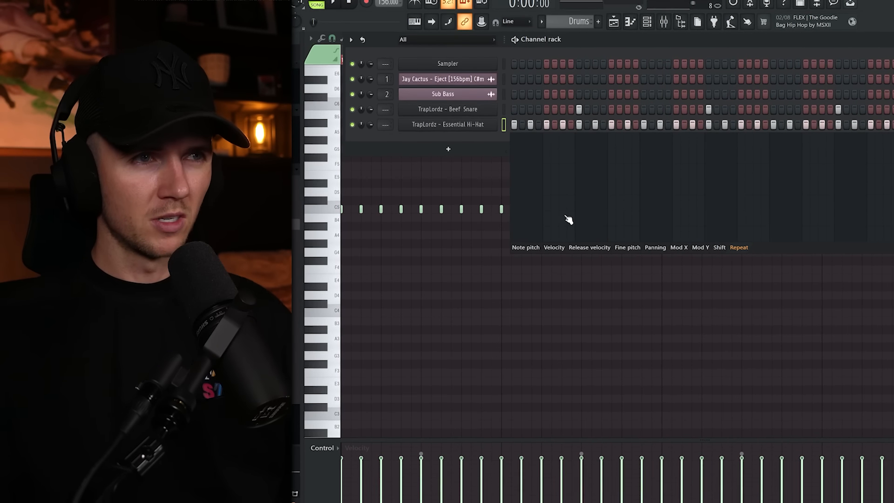
pyautogui.click(561, 176)
pyautogui.rightClick(565, 180)
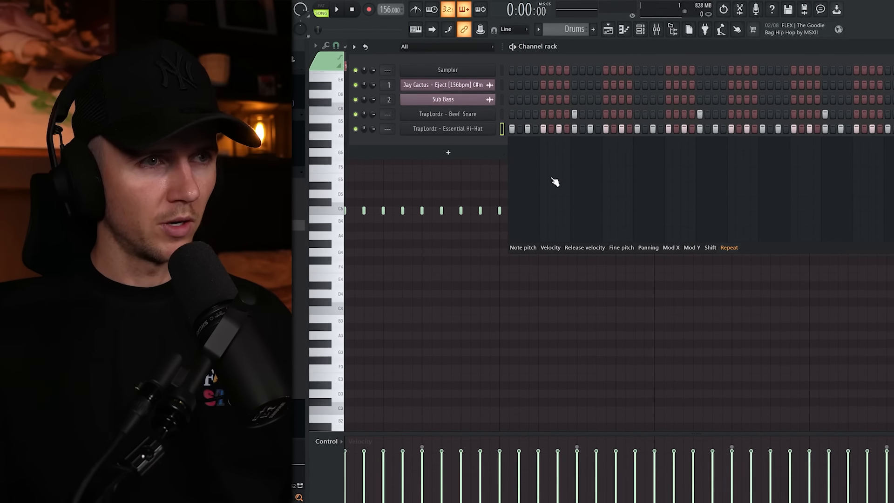
# In the hi-hat piano roll, lengthen the fourth note of bar 1, split it into four hits with the chopper and play the roll.
pyautogui.rightClick(415, 197)
pyautogui.scroll(3, 390, 204)
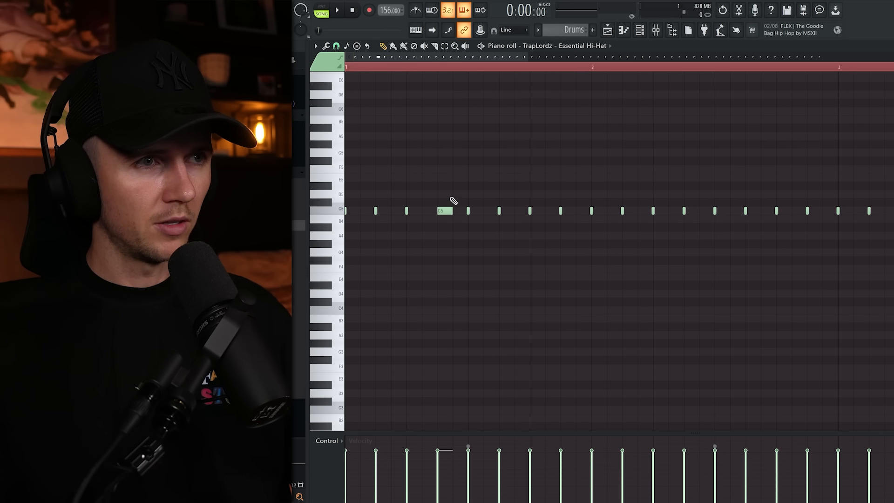
pyautogui.click(447, 211)
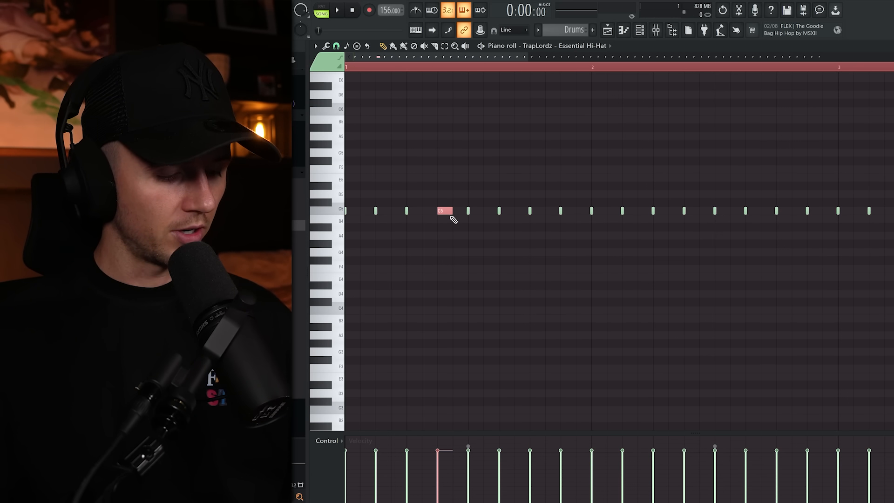
pyautogui.hotkey('alt', 'u')
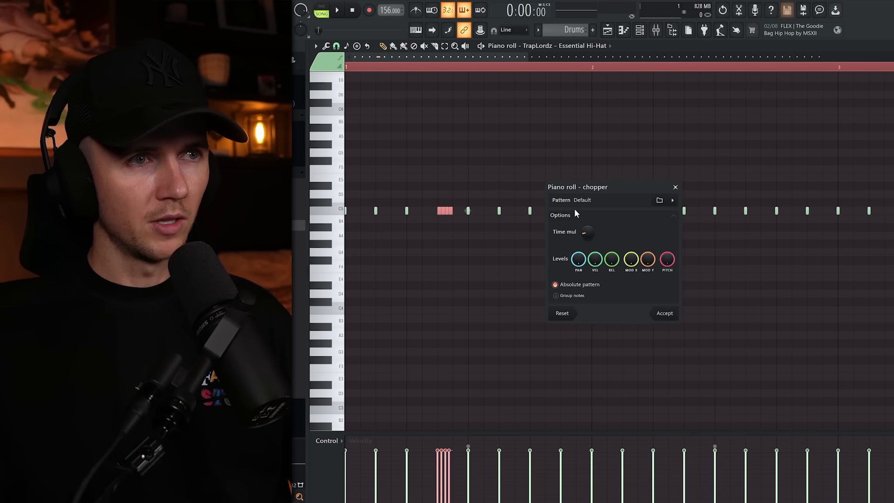
pyautogui.moveTo(589, 235); pyautogui.dragTo(589, 227)
pyautogui.press('space')
pyautogui.press('space')
pyautogui.press('space')
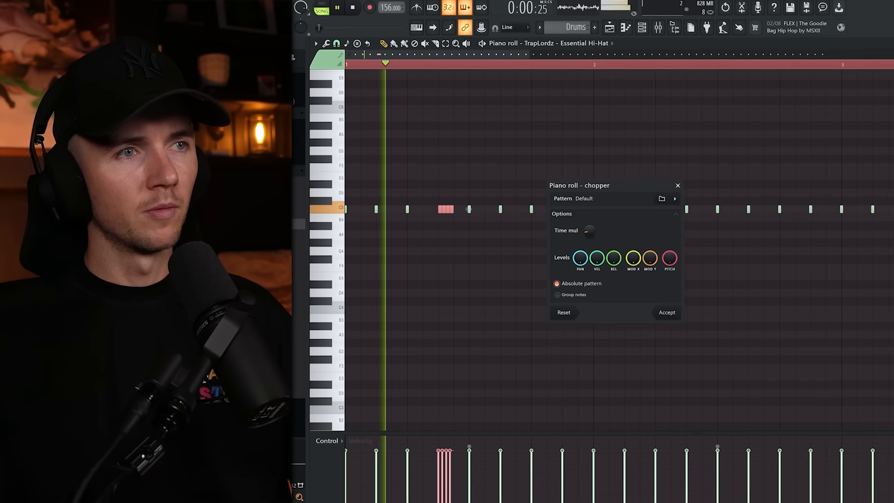
pyautogui.click(668, 312)
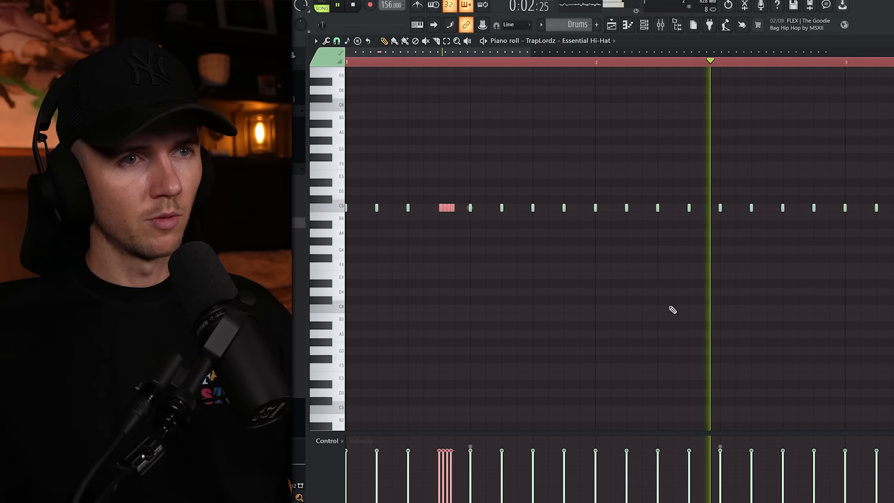
pyautogui.press('space')
# Chop more lengthened hi-hat notes, late in bar 1 and in the middle of bar 2, into rolls and play them.
pyautogui.keyDown('ctrl'); pyautogui.click(481, 209); pyautogui.keyUp('ctrl')
pyautogui.hotkey('alt', 'u')
pyautogui.press('space')
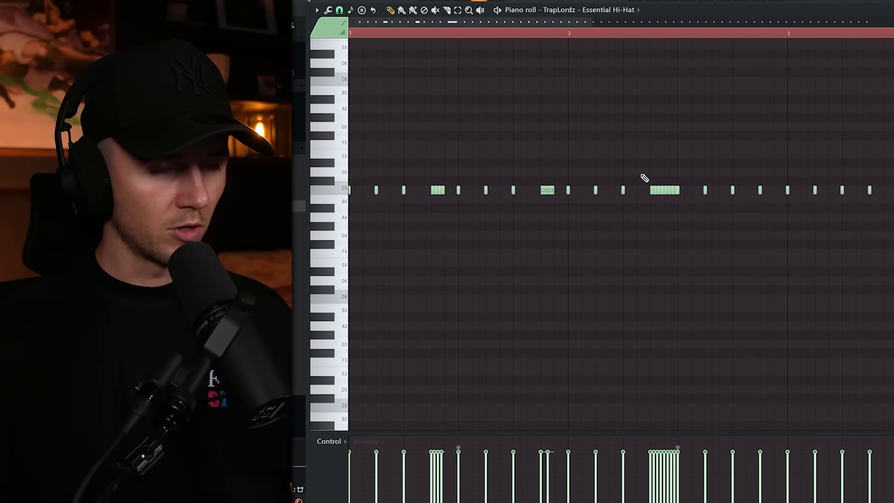
# Try a rising velocity ramp across the hi-hat roll in bar 2 and play it.
pyautogui.moveTo(640, 168); pyautogui.dragTo(680, 200)
pyautogui.moveTo(653, 502); pyautogui.dragTo(676, 472)
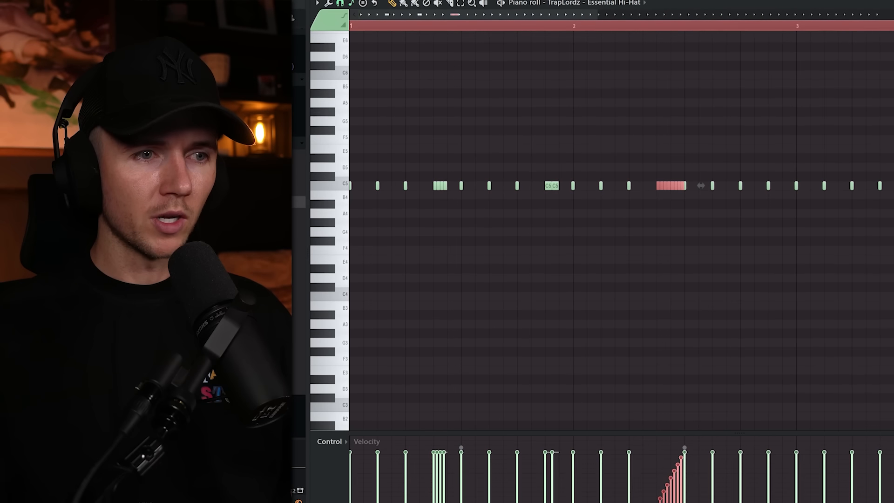
pyautogui.press('space')
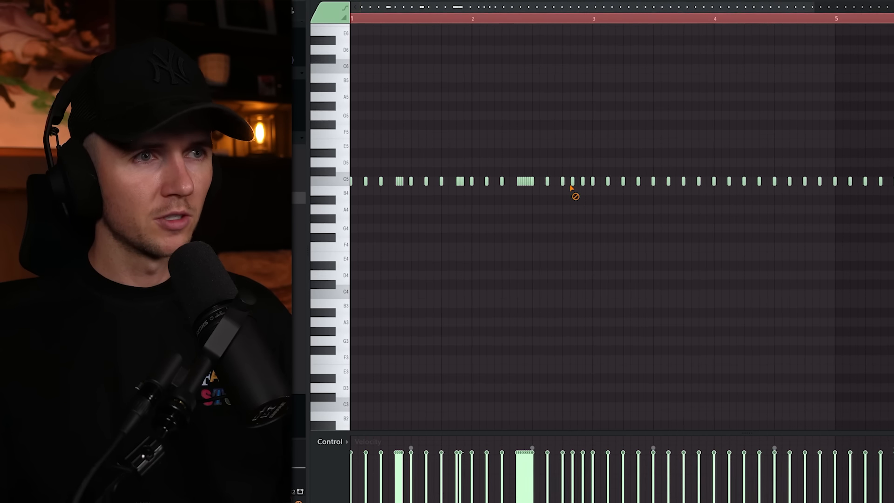
# Delete the hi-hat notes leading into bar 3, play the gap, and add an extra hit right after the bar's first note.
pyautogui.rightClick(572, 183)
pyautogui.press('space')
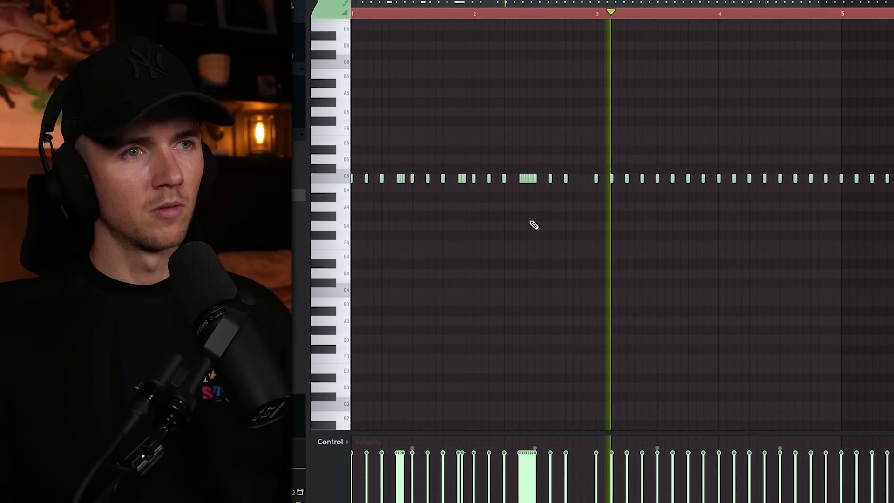
pyautogui.click(567, 177)
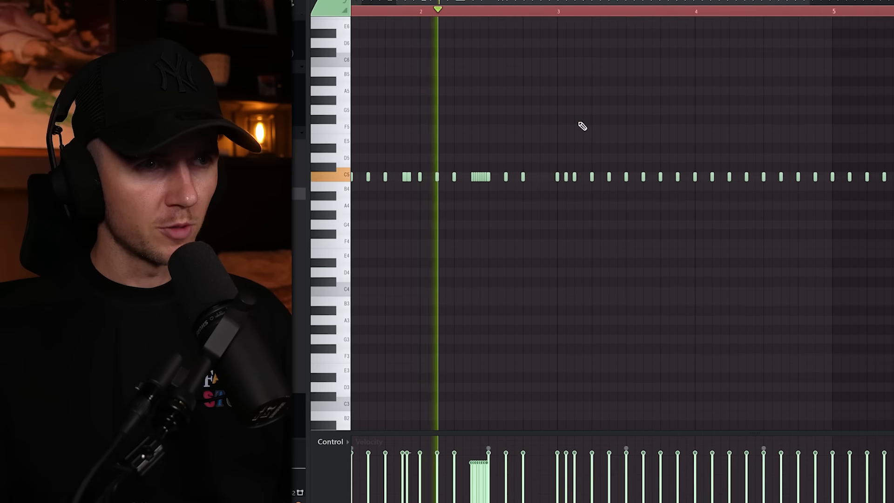
# Lengthen the second hi-hat note of bar 4.
pyautogui.scroll(-2, 584, 160)
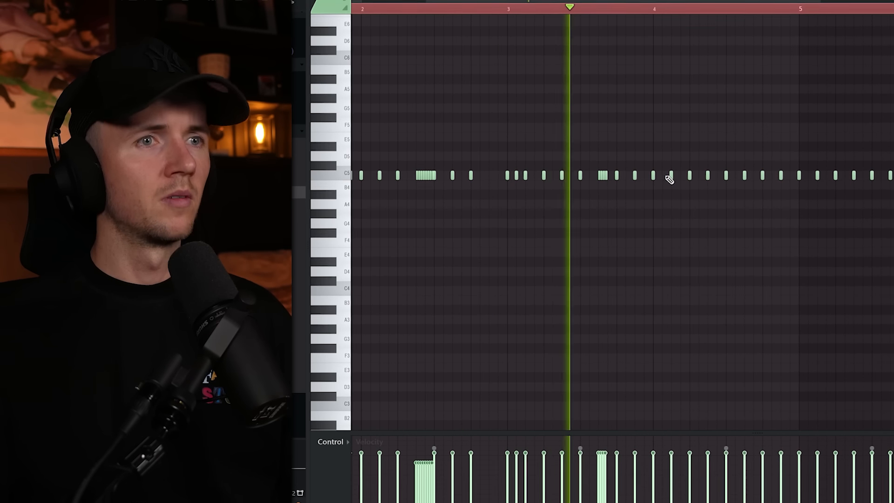
pyautogui.moveTo(673, 176); pyautogui.dragTo(683, 176)
pyautogui.keyDown('ctrl'); pyautogui.click(677, 176); pyautogui.keyUp('ctrl')
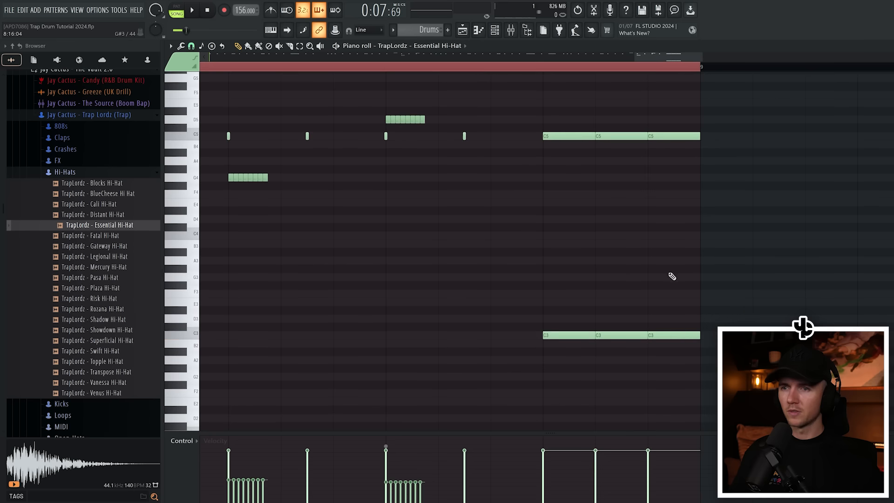
# Turn the three long C3 hi-hat notes at the end of bar 8 into slide notes.
pyautogui.doubleClick(567, 335)
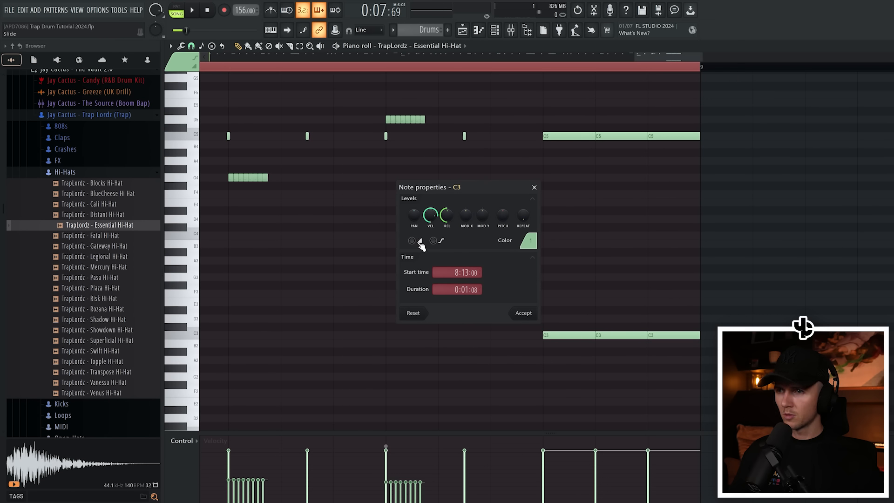
pyautogui.press('Return')
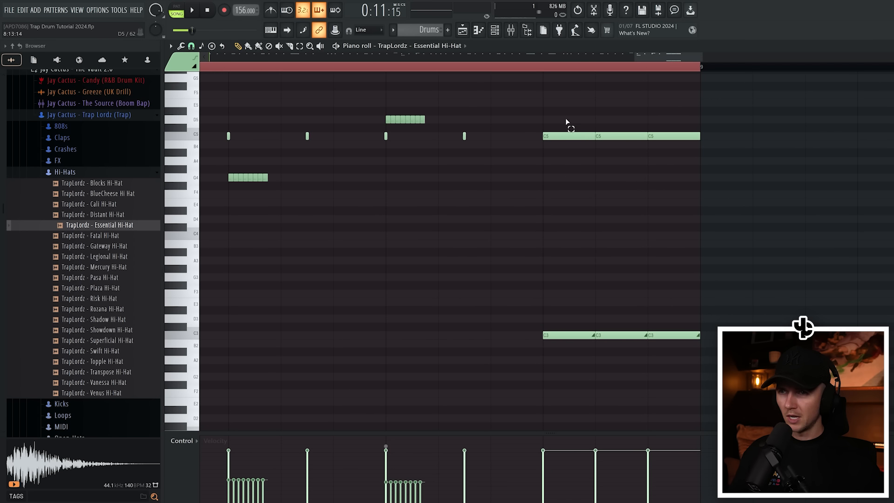
pyautogui.moveTo(566, 120); pyautogui.dragTo(696, 174)
pyautogui.keyDown('ctrl'); pyautogui.click(697, 184); pyautogui.keyUp('ctrl')
pyautogui.moveTo(567, 314); pyautogui.dragTo(693, 373)
pyautogui.keyDown('ctrl'); pyautogui.click(693, 372); pyautogui.keyUp('ctrl')
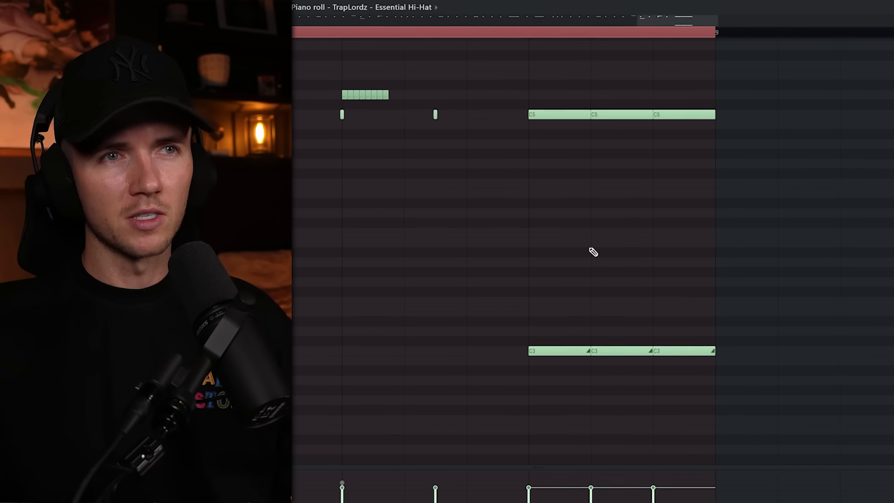
# Play the hi-hat slides and lower the three slide notes at the end of bar 8 to C2.
pyautogui.press('space')
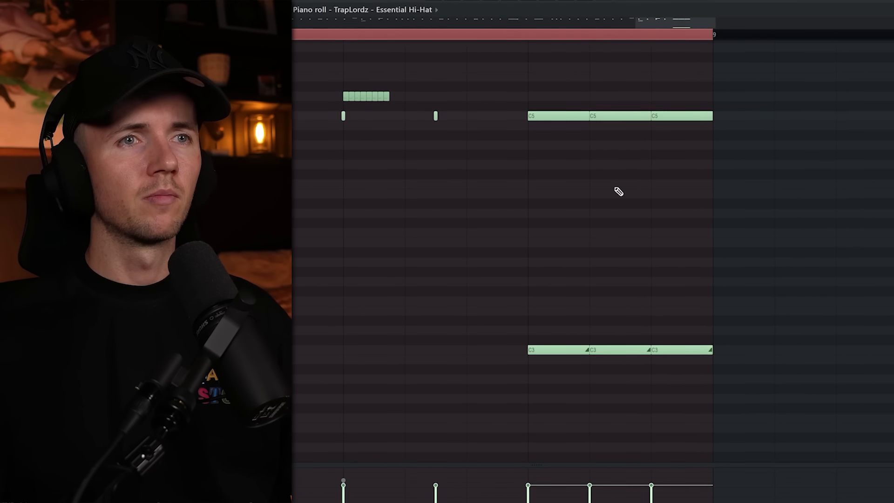
pyautogui.scroll(-4, 591, 220)
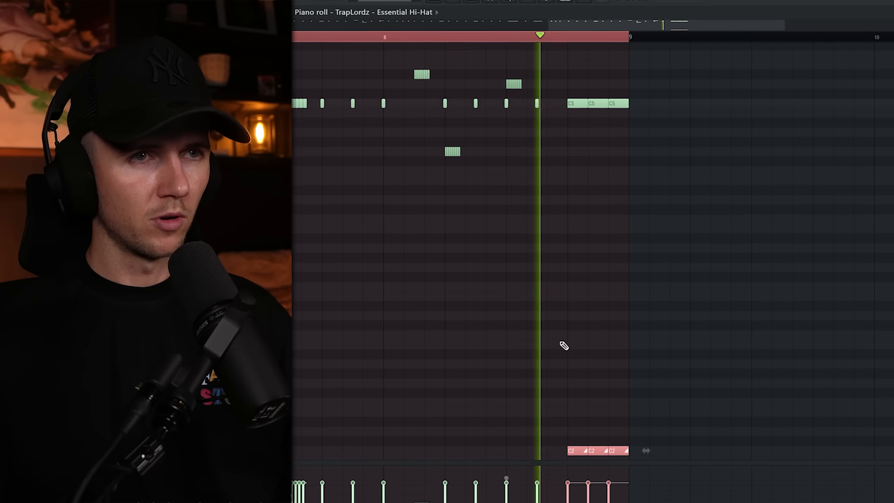
pyautogui.scroll(-4, 564, 345)
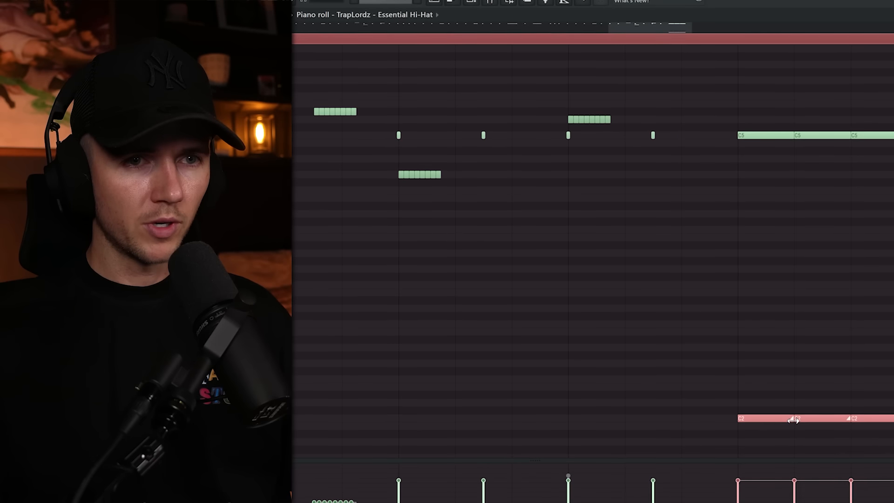
# Shorten the three C2 slide notes to brief stubs, play them, and lengthen them to just over half of each C5 note.
pyautogui.moveTo(794, 420); pyautogui.dragTo(737, 414)
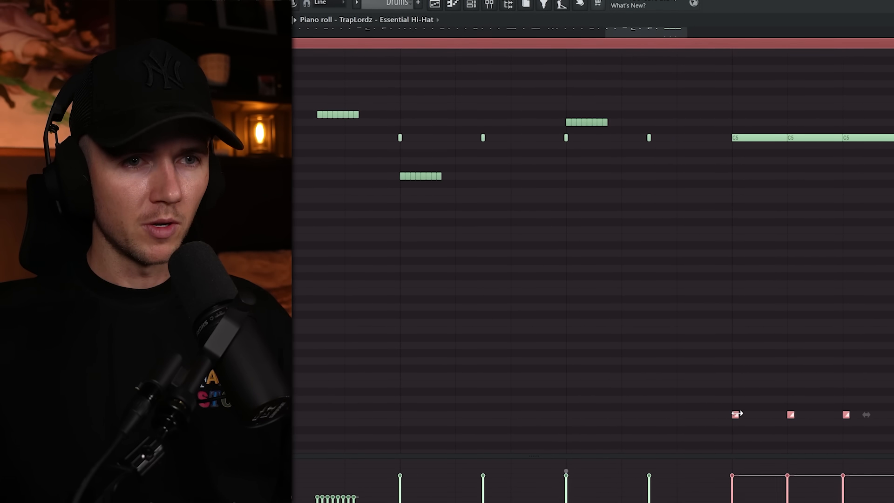
pyautogui.press('space')
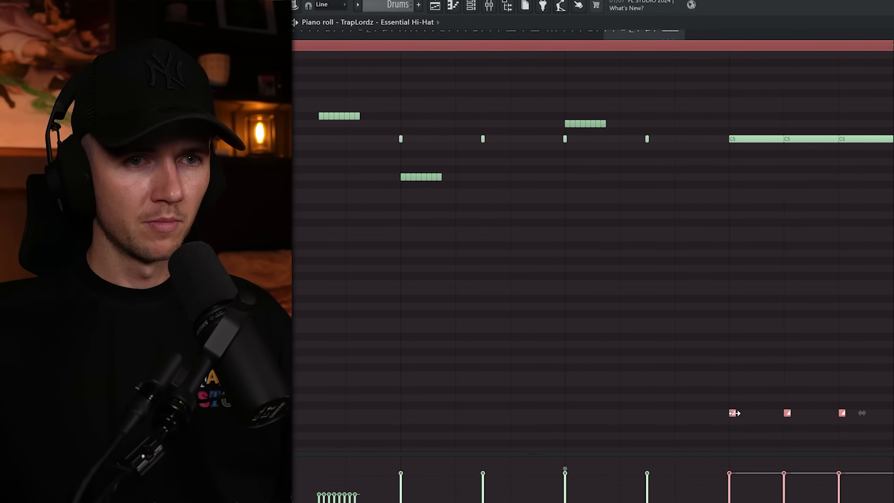
pyautogui.moveTo(735, 413); pyautogui.dragTo(759, 416)
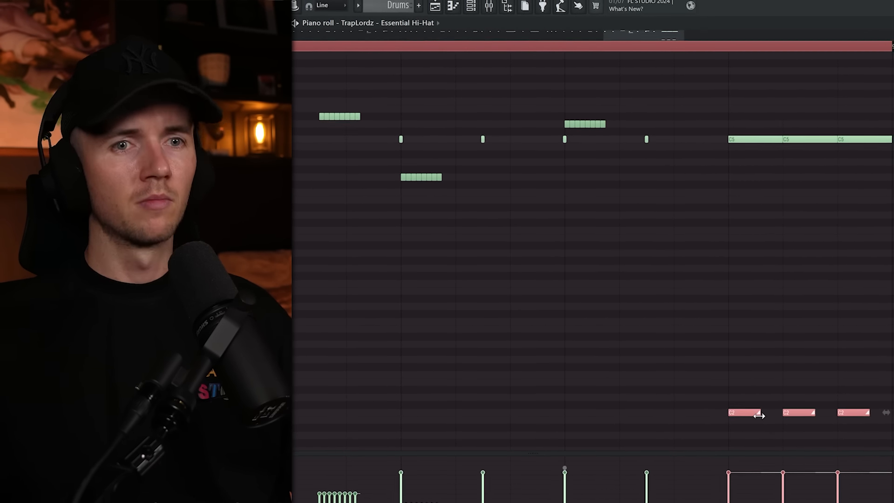
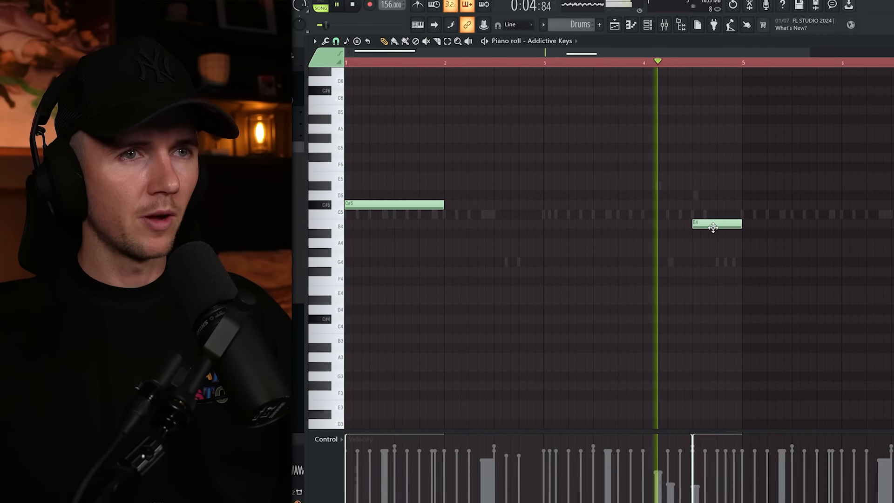
# Place a C#5 note at bar 5 of the Addictive Keys part, and raise the opening Spinz 808 note to C#7 and play it.
pyautogui.click(755, 205)
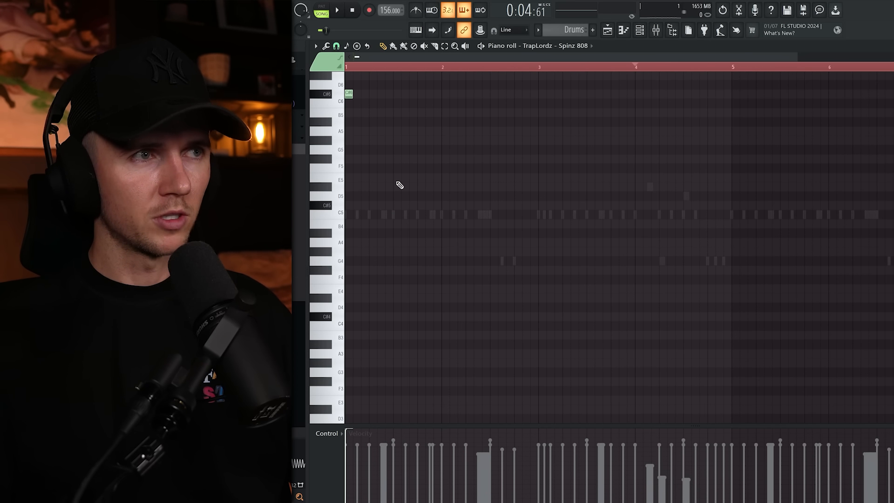
pyautogui.scroll(3, 377, 171)
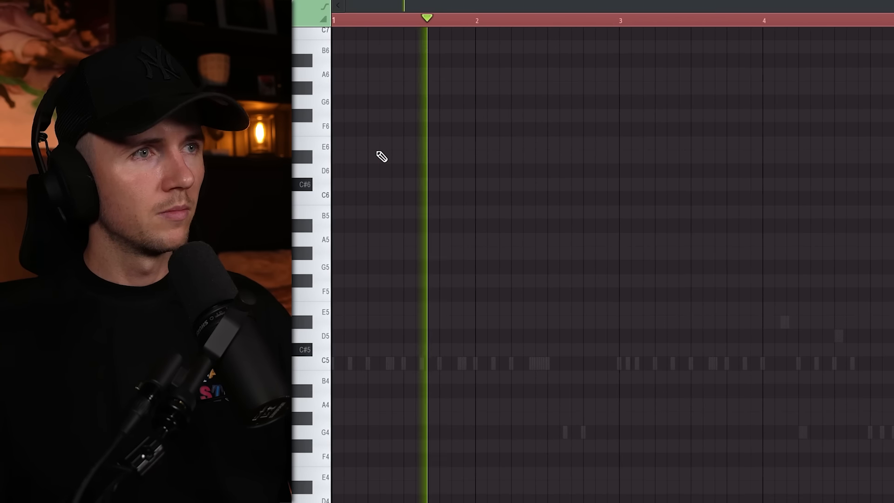
pyautogui.press('space')
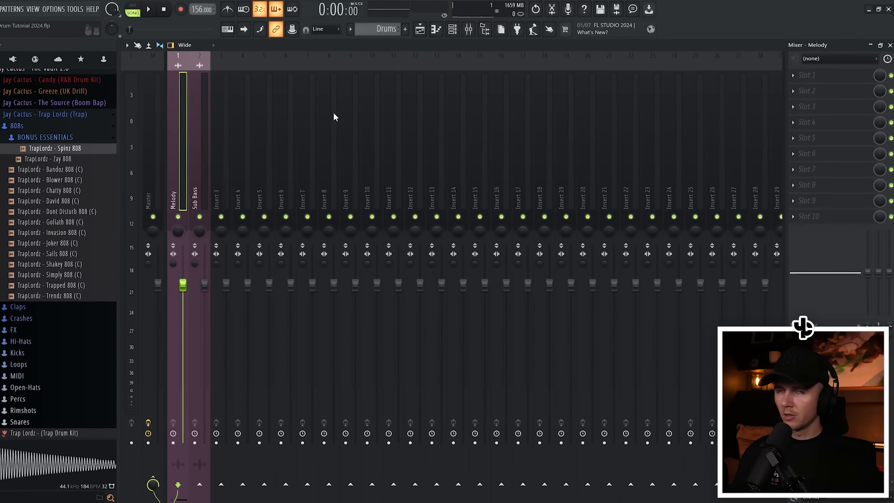
# Load Key Detector on the Melody mixer track, play the melody to detect its key, and show the key with sharps.
pyautogui.click(848, 78)
pyautogui.moveTo(829, 84)
pyautogui.click(550, 12)
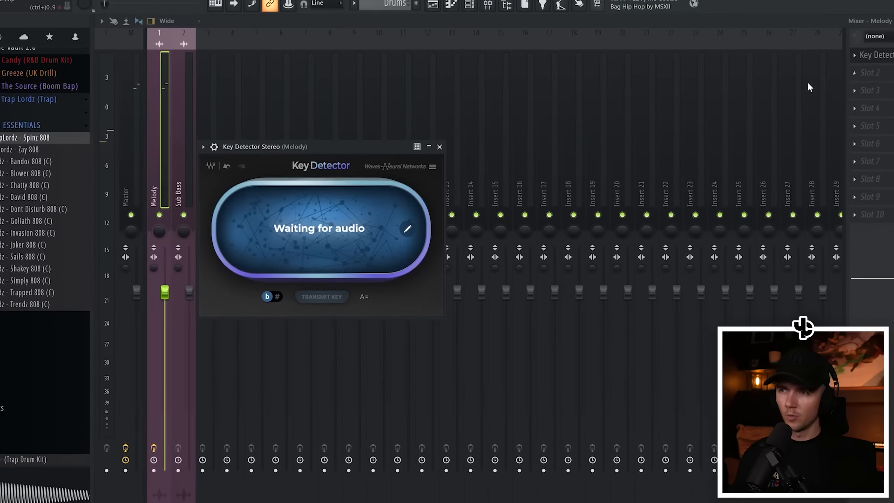
pyautogui.press('space')
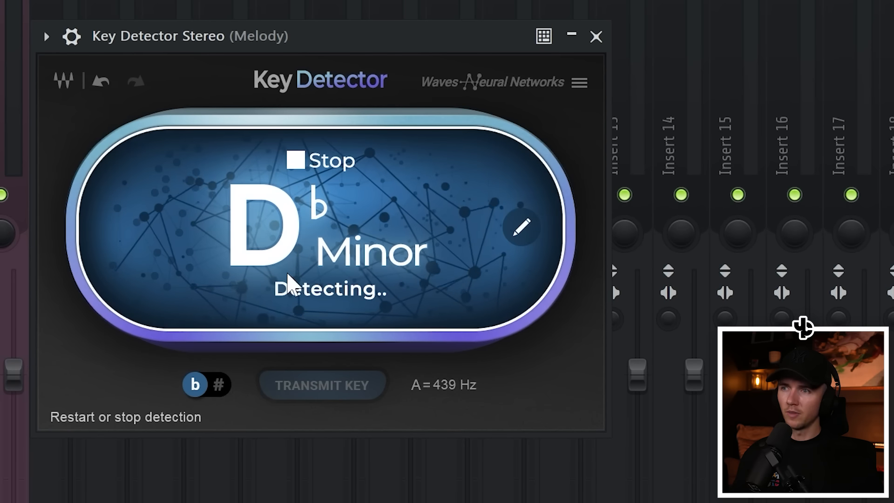
pyautogui.click(226, 383)
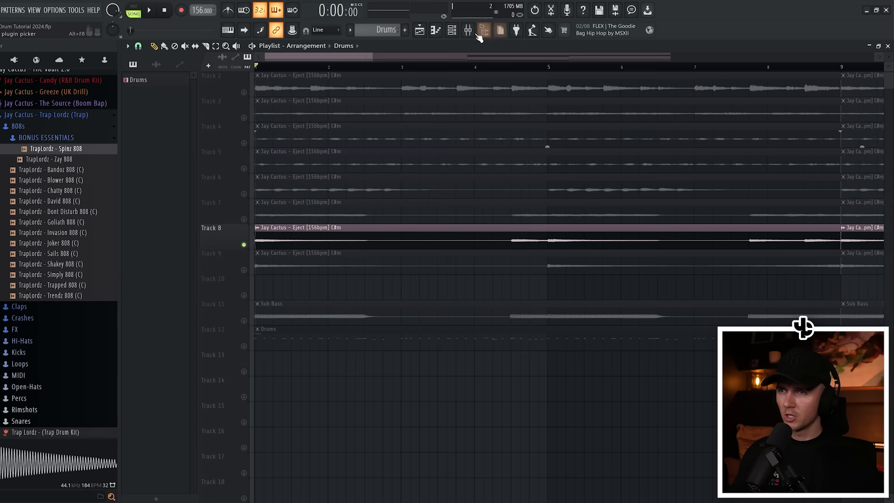
# Open Edison on the Melody mixer track and record the soloed Track 8 melody layer into it on play.
pyautogui.click(468, 30)
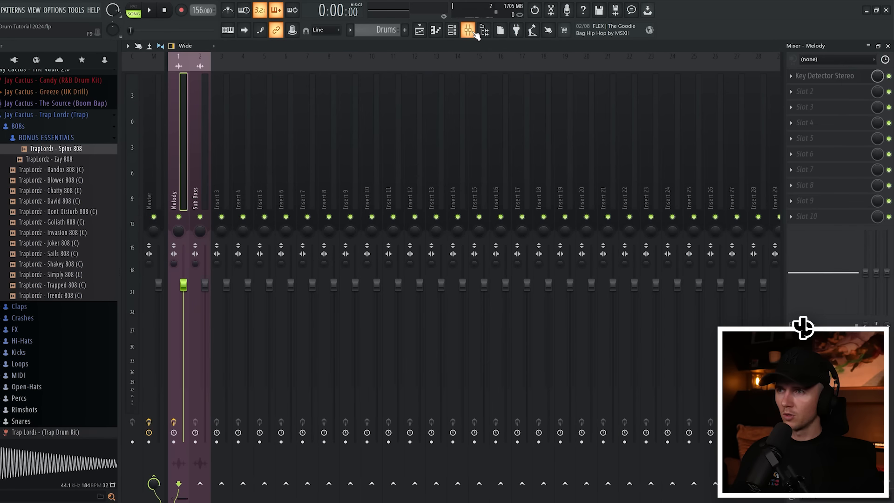
pyautogui.hotkey('ctrl', 'e')
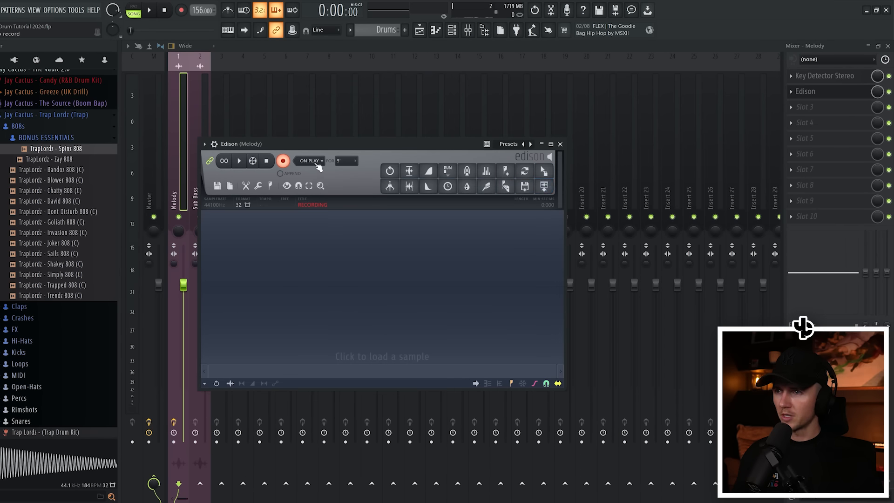
pyautogui.click(151, 11)
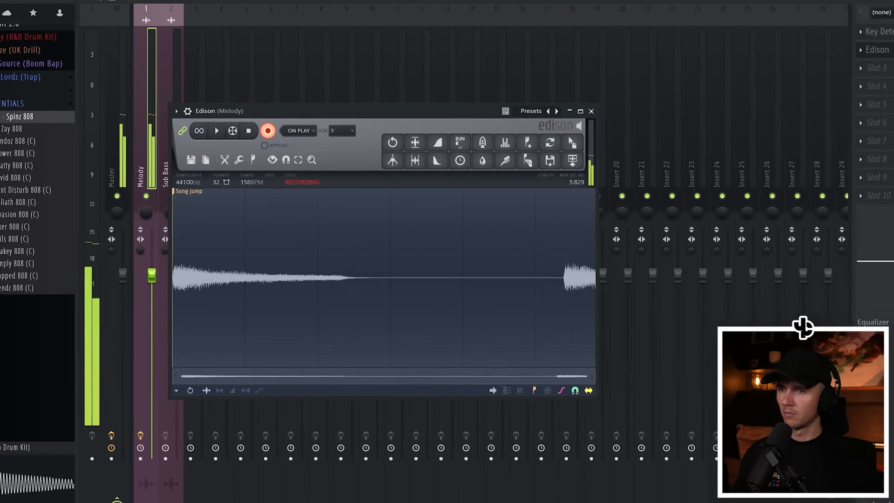
pyautogui.press('space')
# Detect the note pitches in the Edison recording and mark them as regions.
pyautogui.click(242, 145)
pyautogui.click(266, 303)
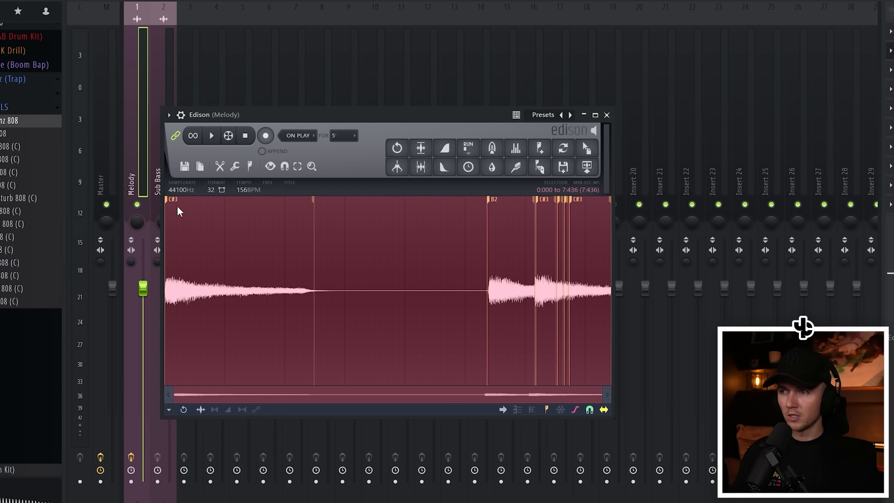
pyautogui.press('space')
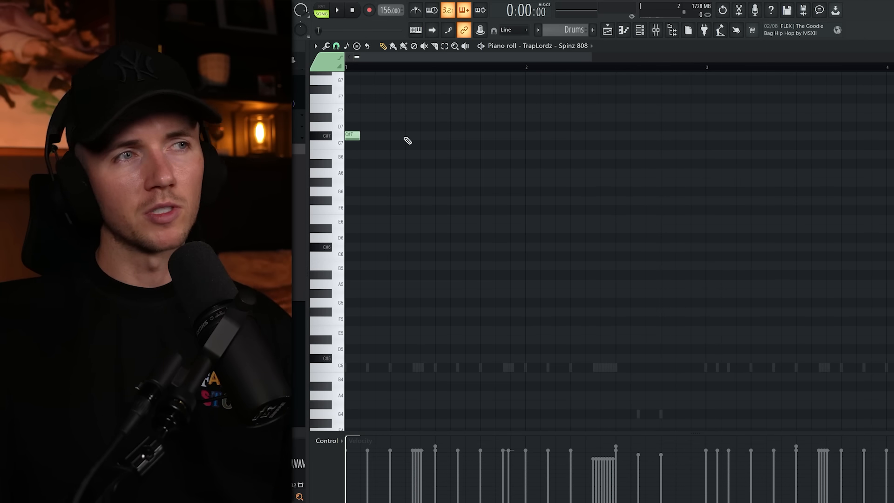
# Place C#7 808 notes on beats 2.5 and 4 of bar 1, beats 1, 2.5 and 4 of bar 3, and beat 2 of bar 4.
pyautogui.click(412, 135)
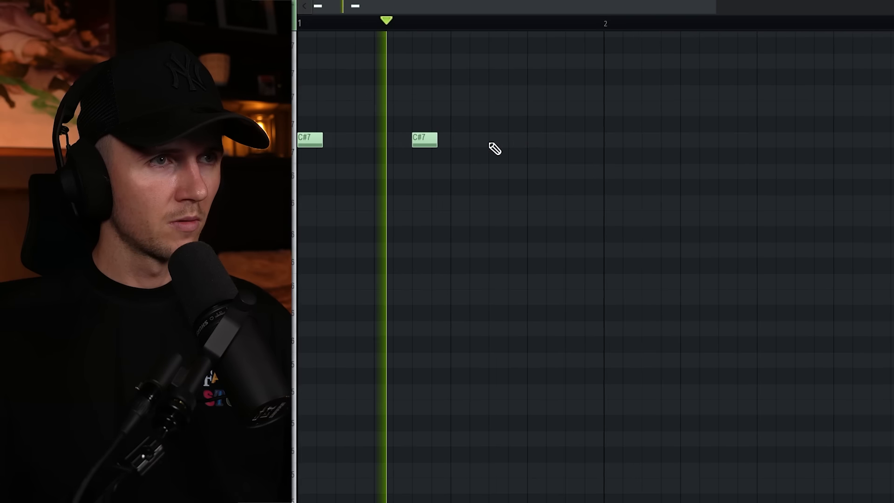
pyautogui.click(483, 136)
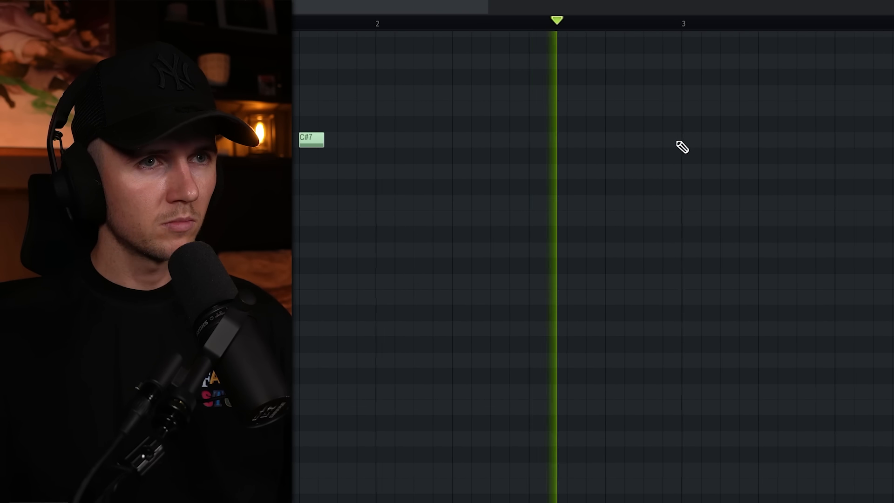
pyautogui.click(747, 139)
pyautogui.click(859, 139)
pyautogui.click(755, 140)
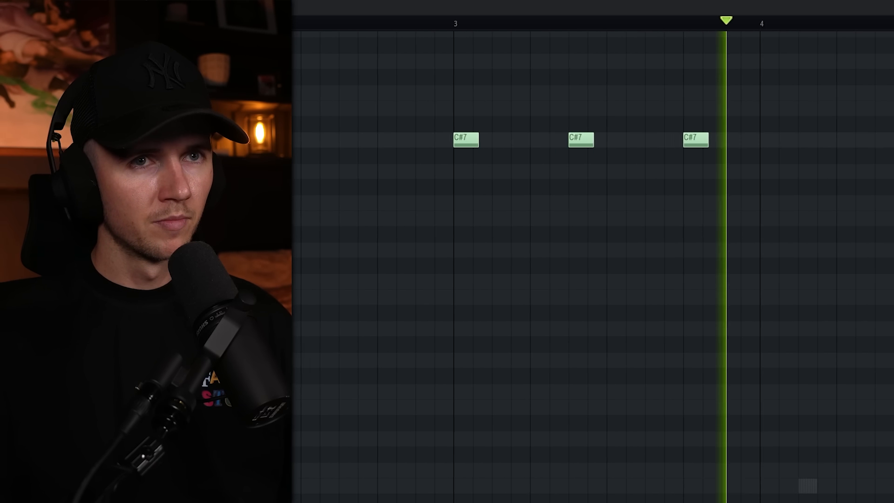
pyautogui.click(787, 140)
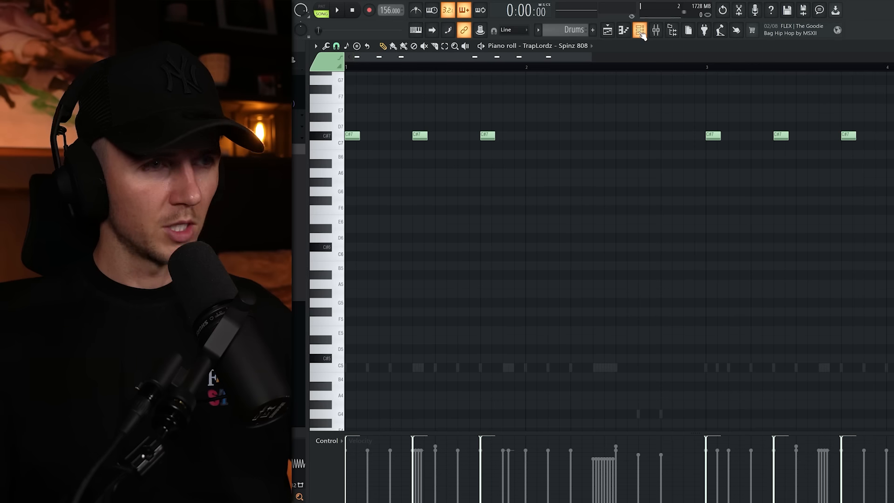
# Lower all the Spinz 808 notes to C#5 and play the pattern.
pyautogui.press('space')
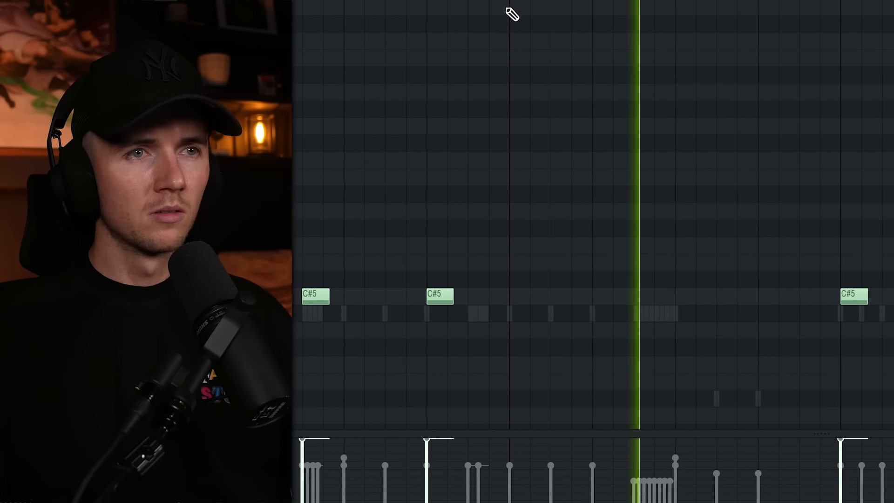
pyautogui.scroll(-1, 390, 8)
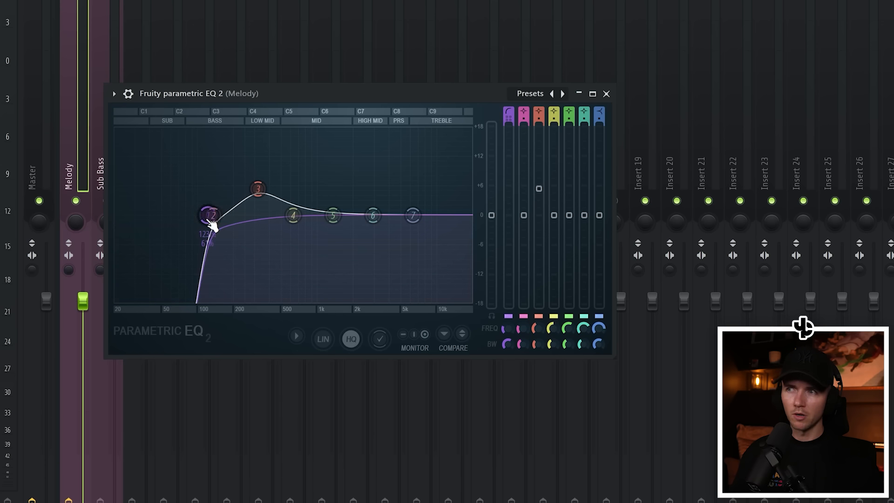
# Pull band 3 of the Melody track's Parametric EQ 2 down into a cut and move its low-cut band slightly higher in frequency.
pyautogui.press('space')
pyautogui.moveTo(263, 200); pyautogui.dragTo(260, 230)
pyautogui.moveTo(209, 217)
pyautogui.mouseDown()
pyautogui.moveTo(225, 216)
pyautogui.moveTo(217, 217)
pyautogui.mouseUp()
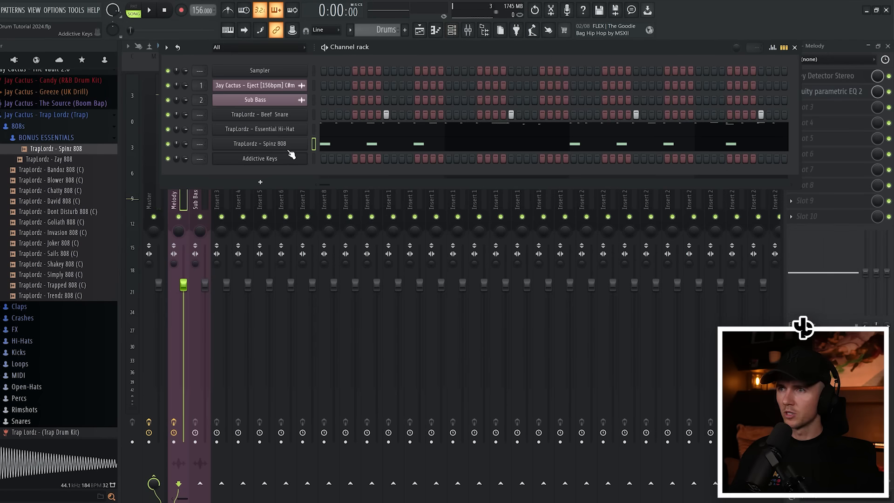
# In the Spinz 808 part, delay the third hits of bars 1 and 3 by half a beat and add a C#5 on beat 2 of bar 2.
pyautogui.click(287, 146)
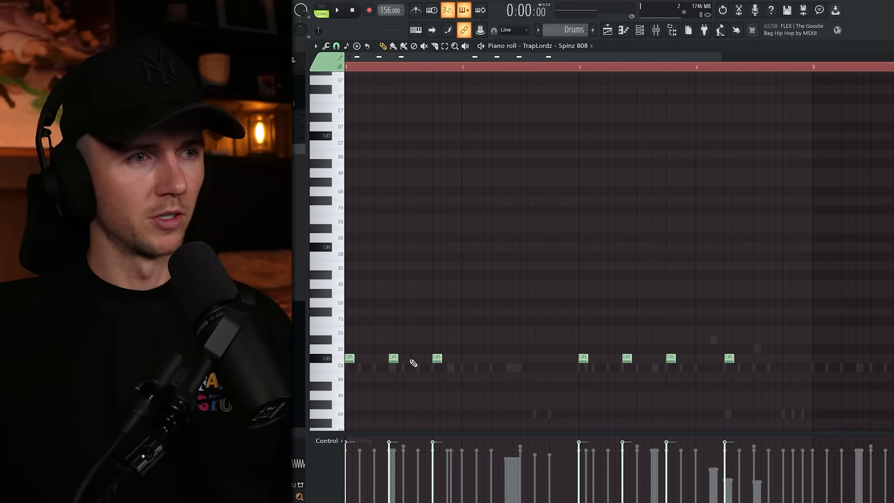
pyautogui.click(447, 359)
pyautogui.press('space')
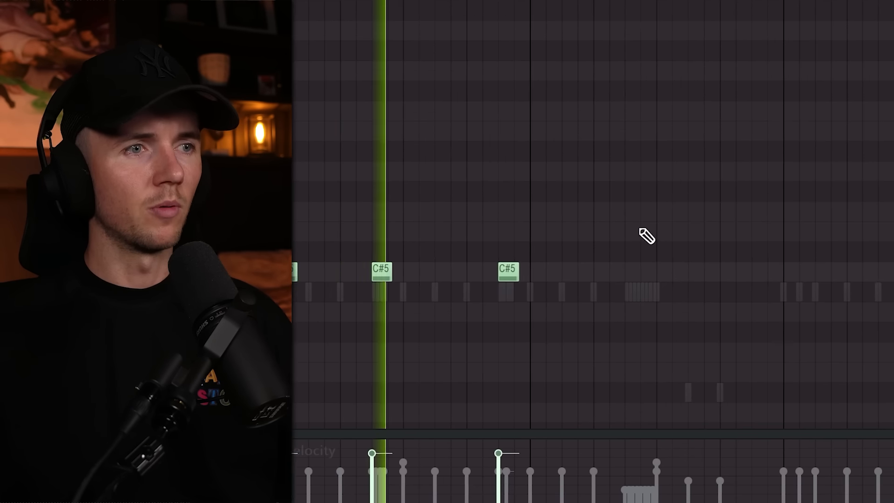
pyautogui.click(492, 359)
pyautogui.click(652, 276)
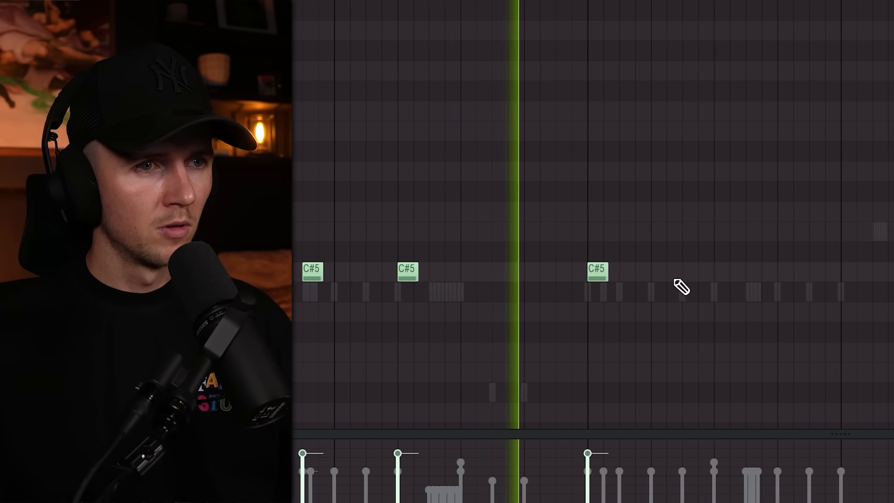
pyautogui.click(666, 276)
pyautogui.click(676, 282)
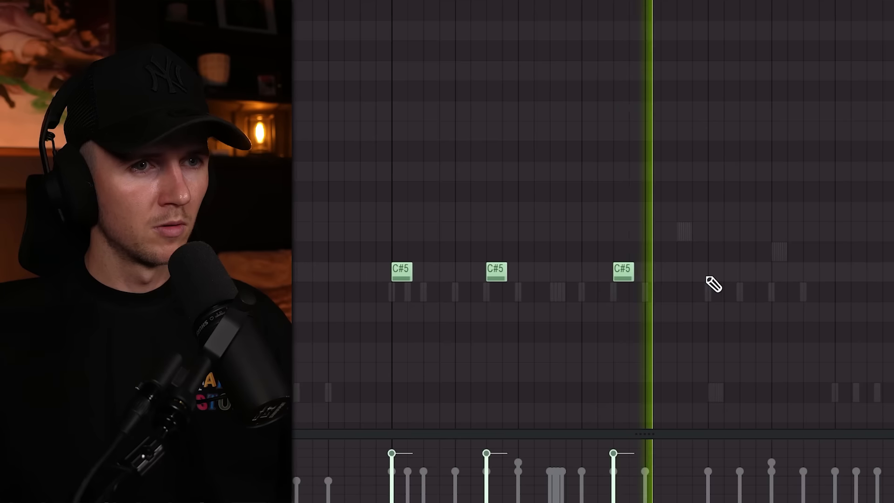
pyautogui.click(717, 285)
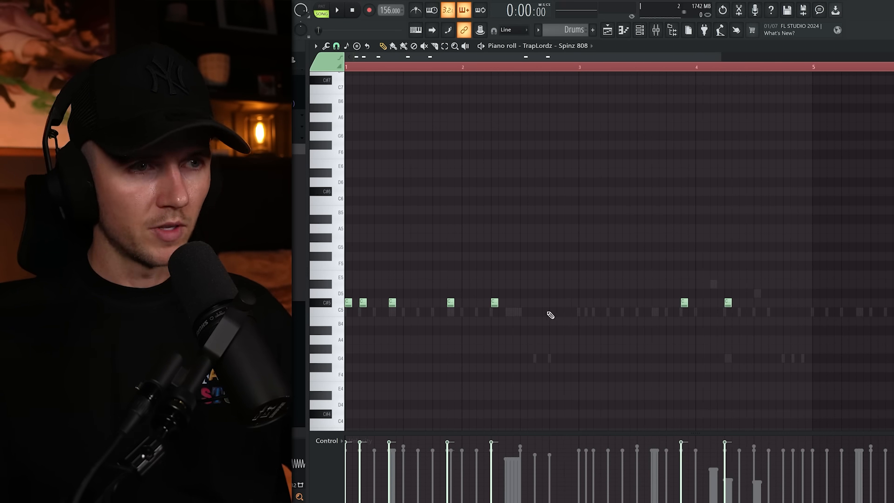
# Add C#5 808 notes on beats 1 and 2 of bar 3.
pyautogui.click(582, 302)
pyautogui.click(611, 302)
# Build an 808 fill in bar 4 with a C#5 on beat 2.5 and B4 notes on beats 3 and 3.5, playing it.
pyautogui.click(772, 321)
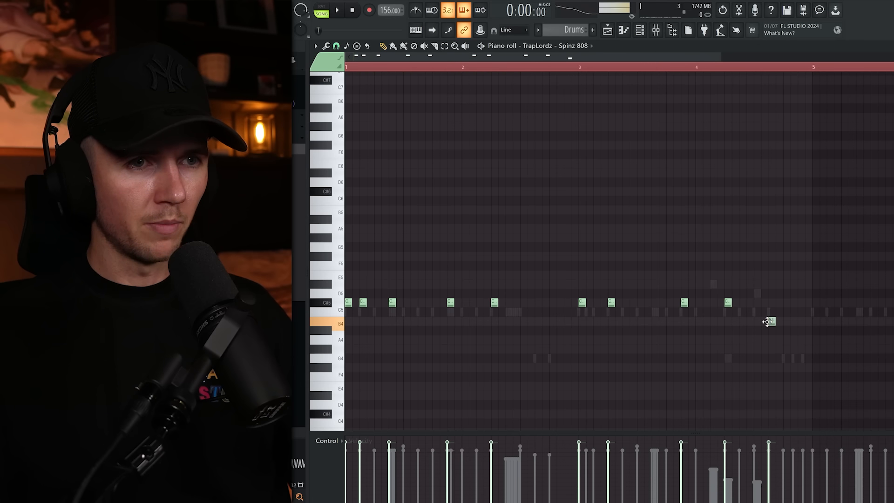
pyautogui.click(696, 74)
pyautogui.press('space')
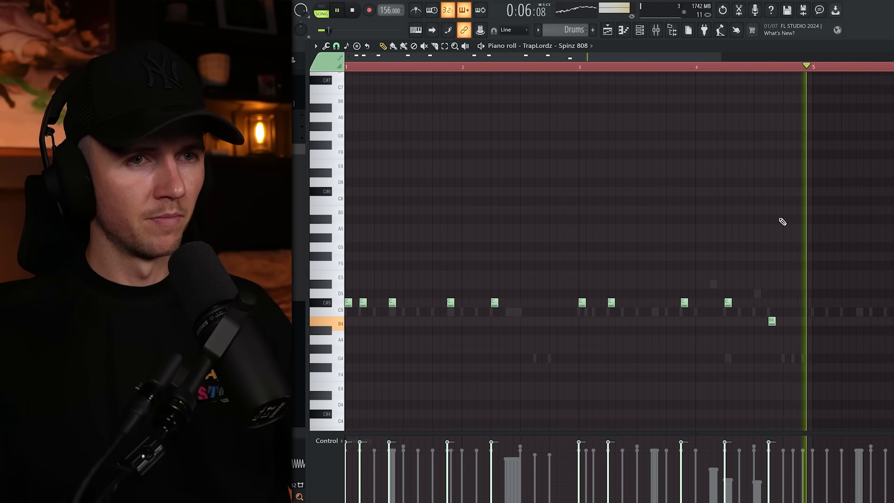
pyautogui.press('space')
pyautogui.click(757, 320)
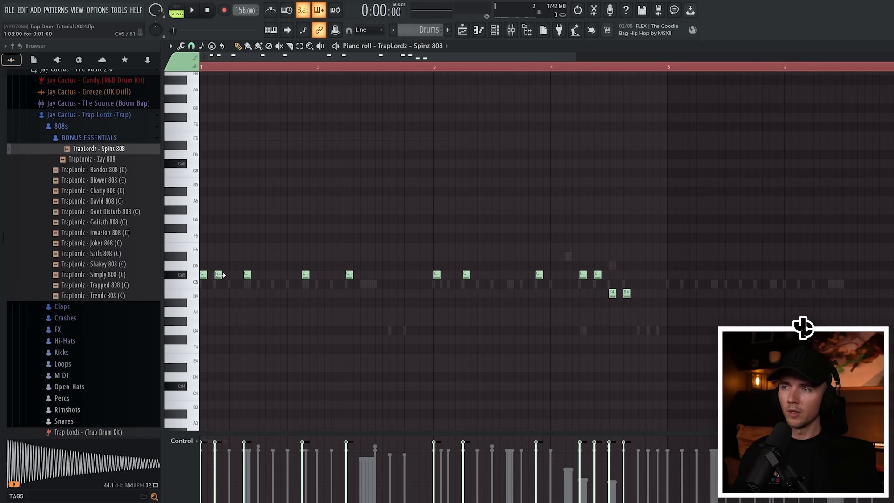
# Transpose the third 808 note of bar 1 up seven semitones to G#5.
pyautogui.keyDown('ctrl'); pyautogui.scroll(2, 258, 277); pyautogui.keyUp('ctrl')
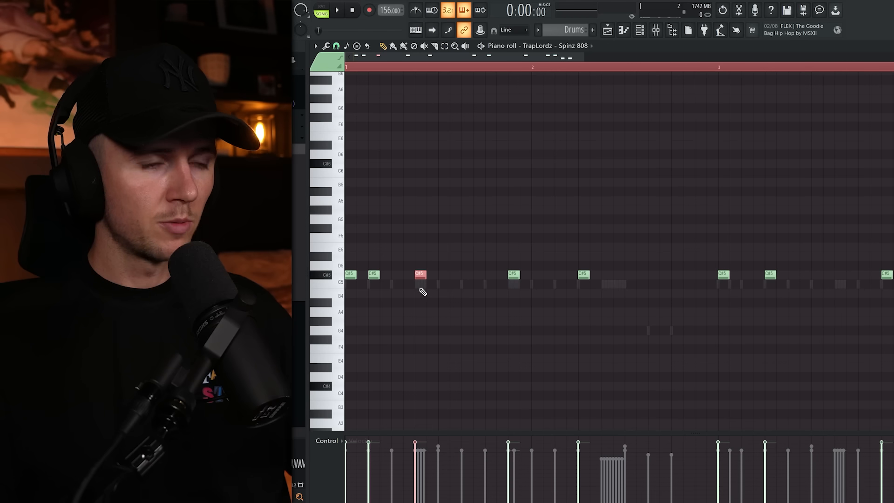
pyautogui.hotkey('shift', 'Up')
pyautogui.hotkey('shift', 'Up')
pyautogui.hotkey('shift', 'Up')
pyautogui.hotkey('shift', 'Up')
pyautogui.hotkey('shift', 'Up')
pyautogui.hotkey('shift', 'Up')
pyautogui.hotkey('shift', 'Up')
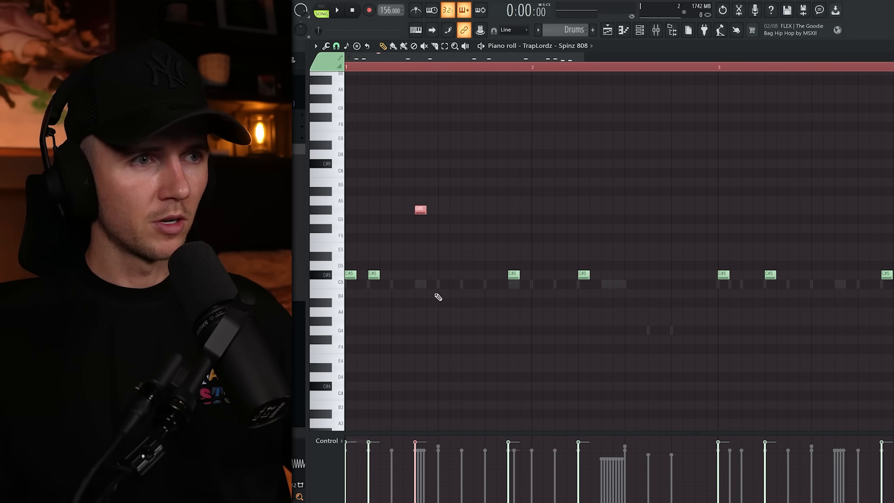
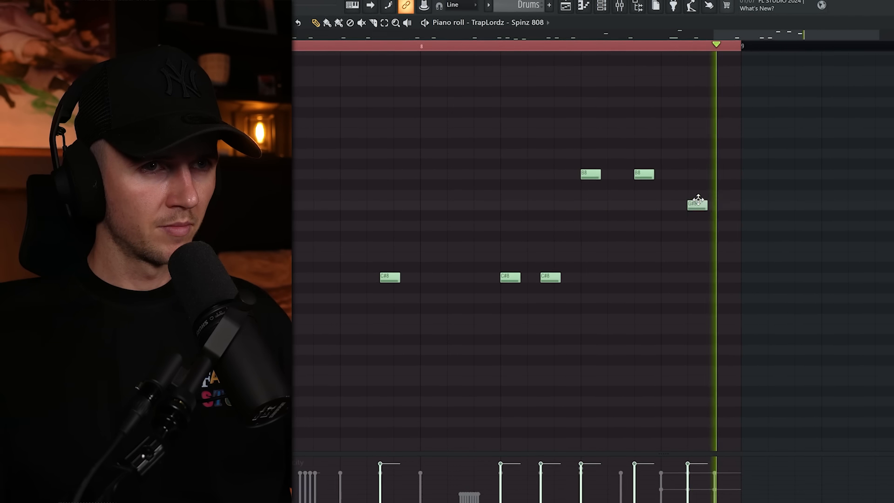
# Transpose the last 808 note of bar 8 down an octave to B4 and play the second half of the bassline.
pyautogui.hotkey('ctrl', 'Down')
pyautogui.press('space')
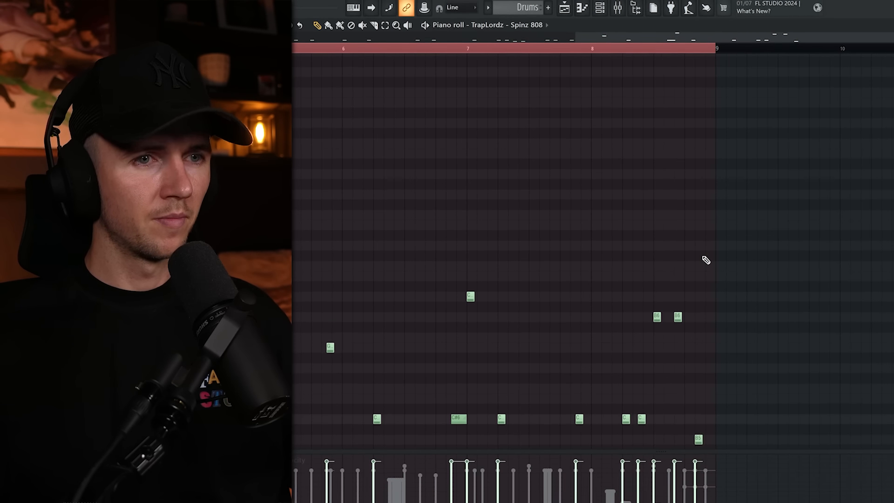
pyautogui.scroll(-3, 711, 261)
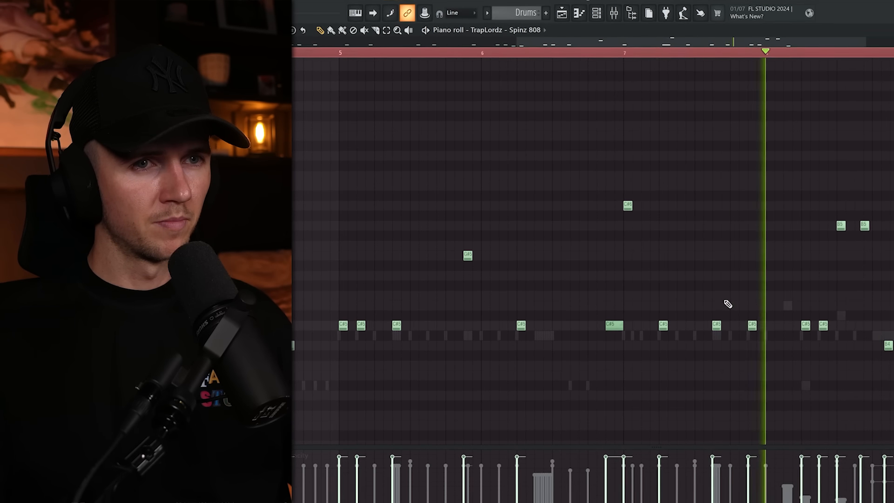
pyautogui.scroll(-3, 727, 302)
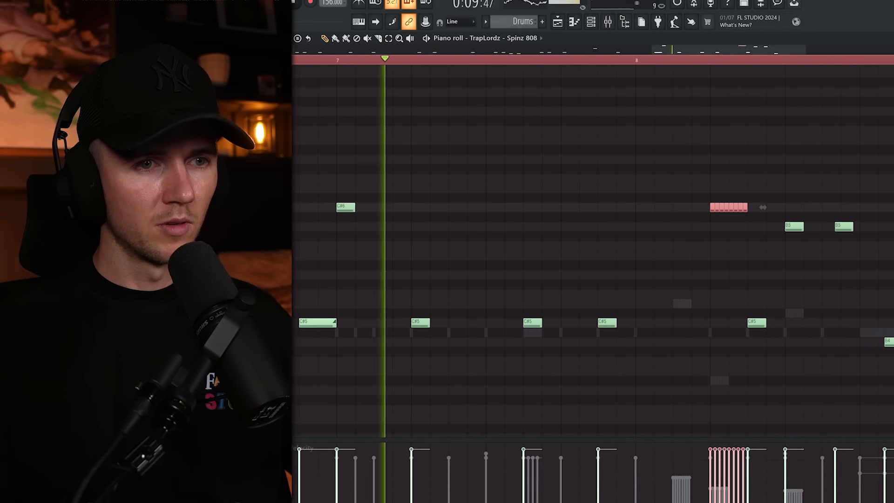
# Chop the C#6 808 note in bar 8 into a rapid roll of equal slices.
pyautogui.moveTo(710, 501); pyautogui.dragTo(750, 450)
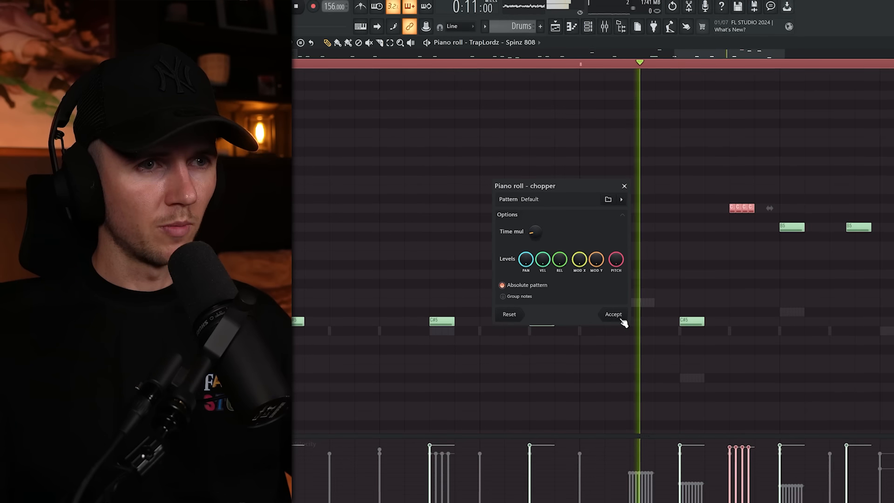
pyautogui.click(612, 314)
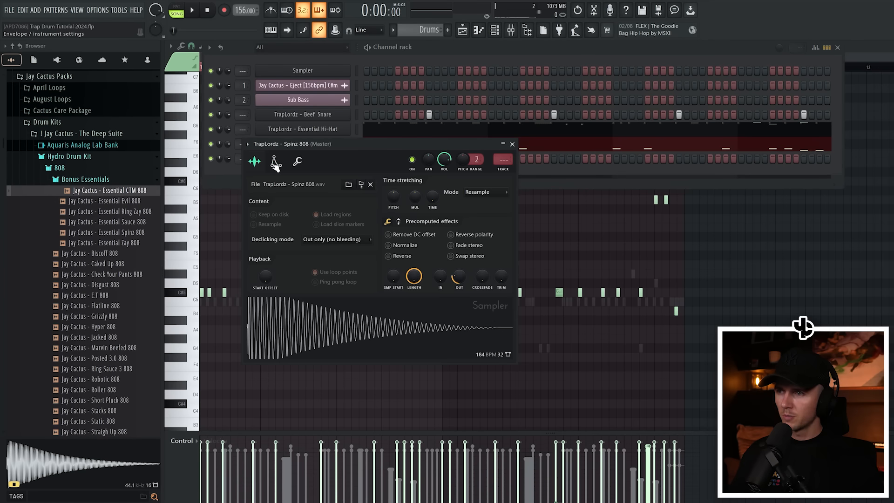
# Inspect the Spinz 808's volume envelope and cut group settings, and open the Essential CTM 808 channel.
pyautogui.click(275, 163)
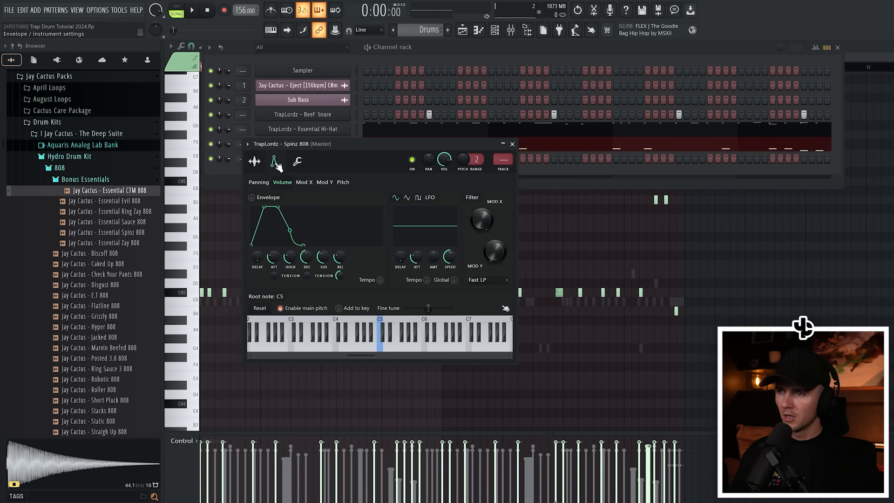
pyautogui.click(297, 161)
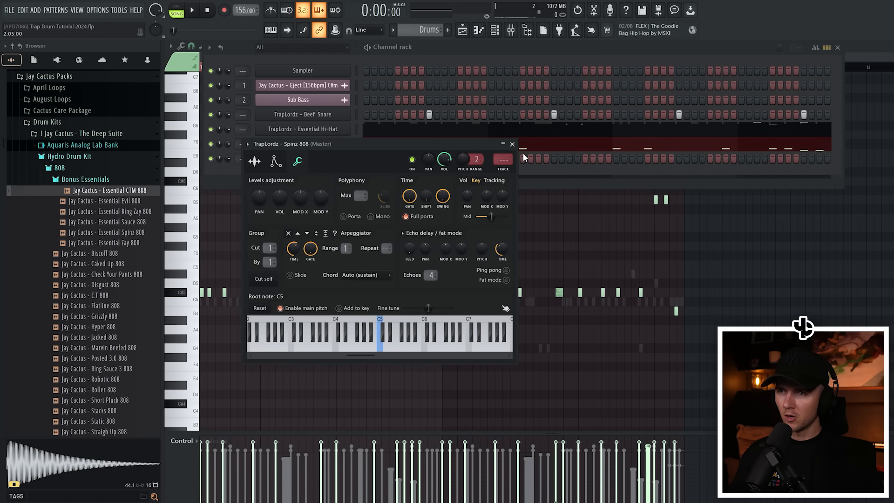
pyautogui.click(513, 144)
pyautogui.click(320, 160)
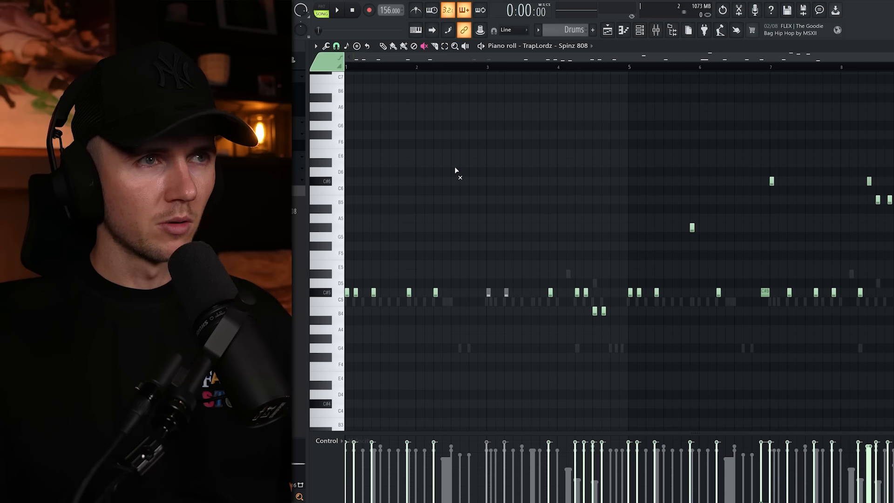
# Replace the muted bar 3 Spinz hits with Essential CTM 808 C#5 notes on beats 1 to 3, the third at minimum velocity, and play them.
pyautogui.scroll(-1, 580, 47)
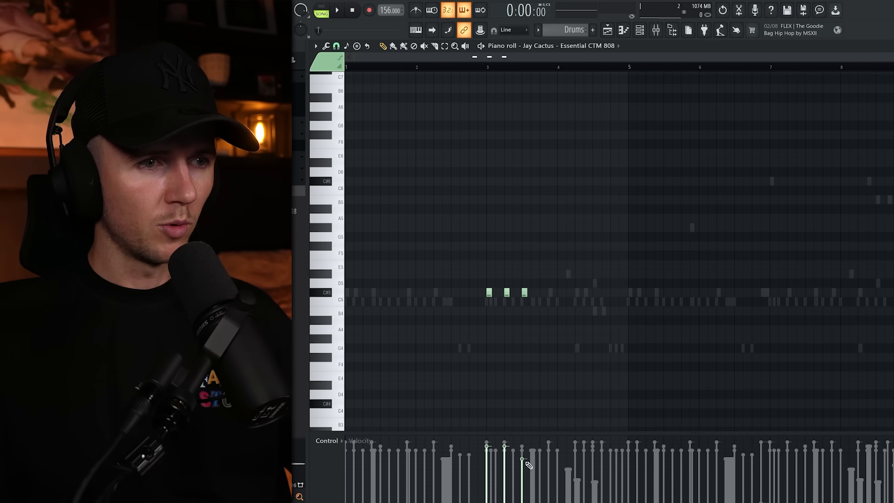
pyautogui.scroll(3, 509, 296)
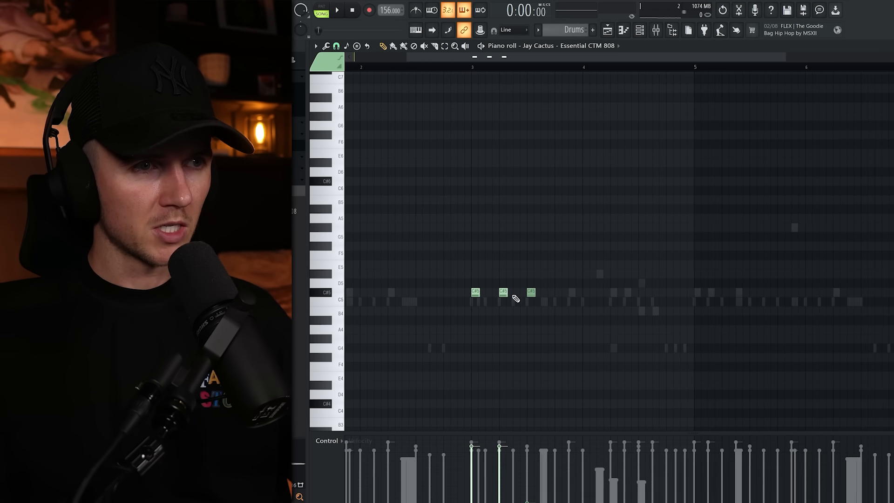
pyautogui.scroll(-3, 516, 298)
pyautogui.scroll(2, 516, 294)
pyautogui.click(491, 293)
pyautogui.press('space')
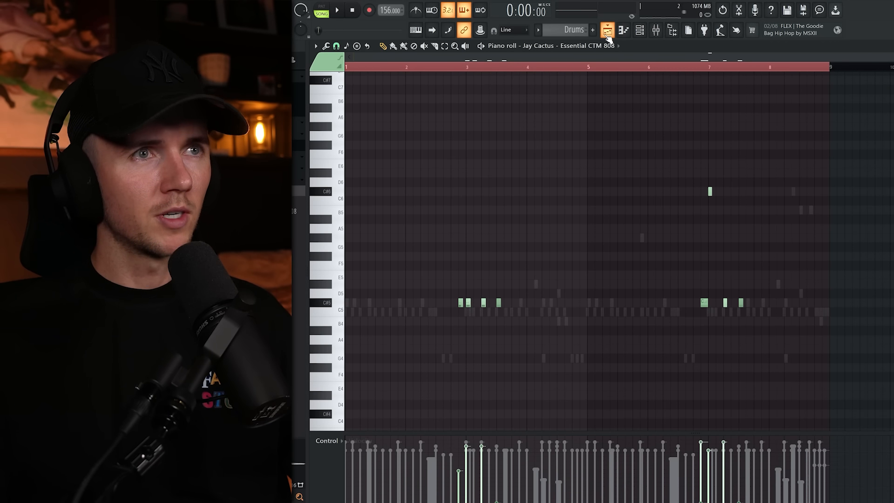
pyautogui.moveTo(779, 160); pyautogui.dragTo(409, 344)
pyautogui.keyDown('ctrl'); pyautogui.click(552, 234); pyautogui.keyUp('ctrl')
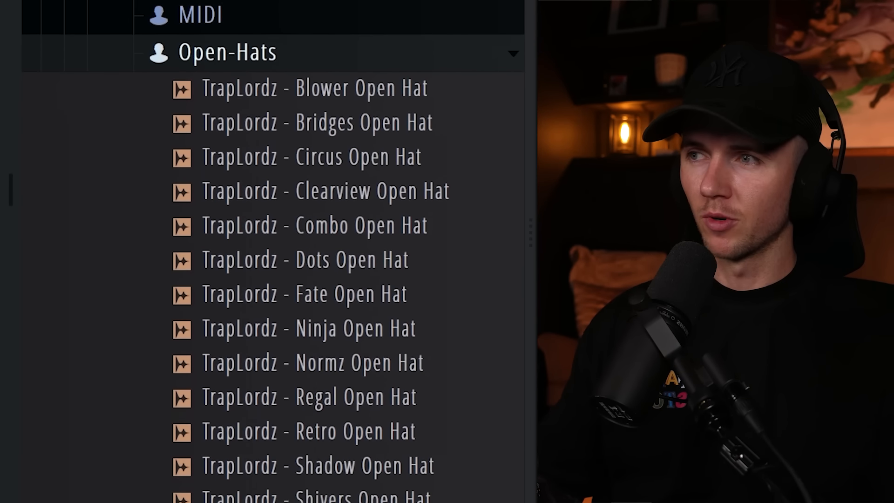
# Audition several open hats from the Trap Lordz kit and load the Fate Open Hat as a new channel.
pyautogui.click(340, 266)
pyautogui.click(387, 498)
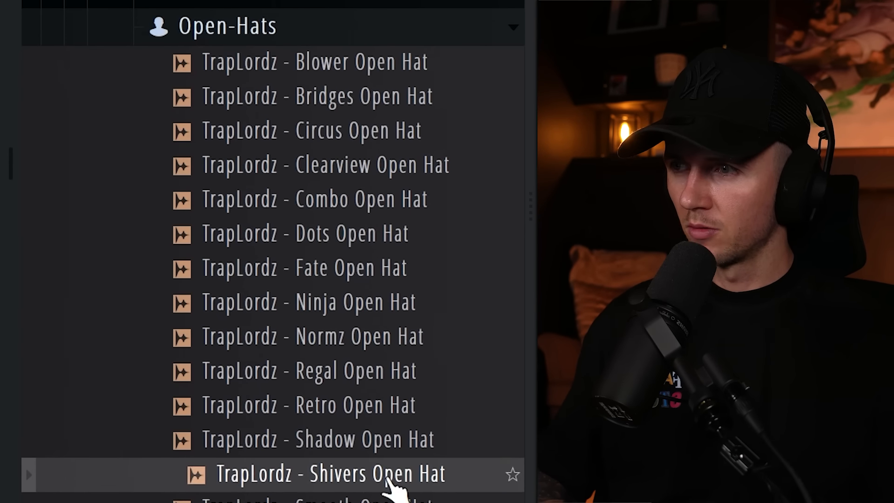
pyautogui.click(359, 407)
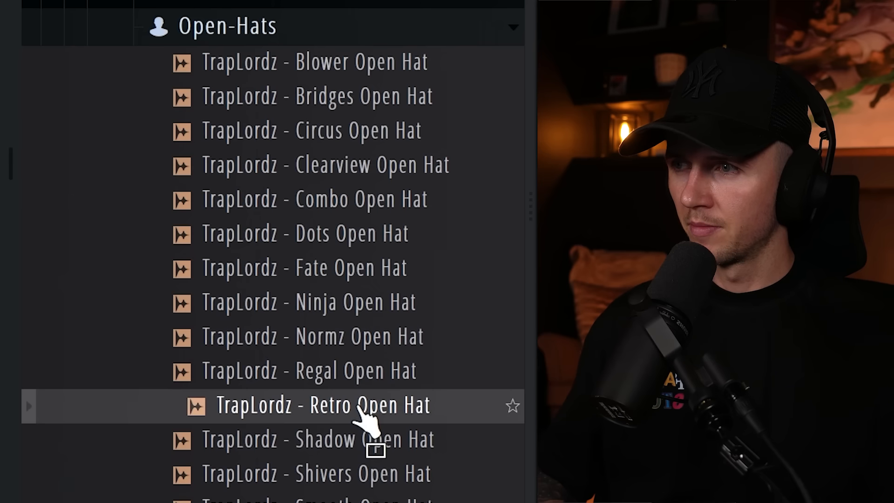
pyautogui.click(363, 337)
pyautogui.click(371, 302)
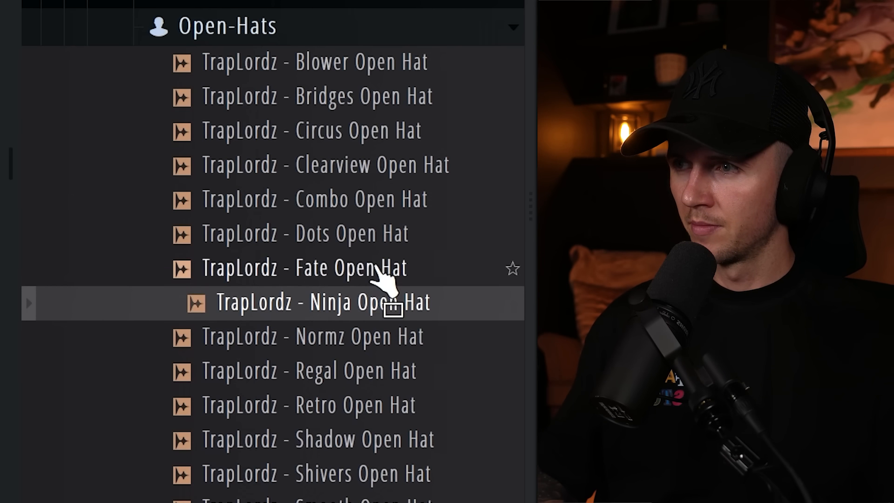
pyautogui.click(378, 270)
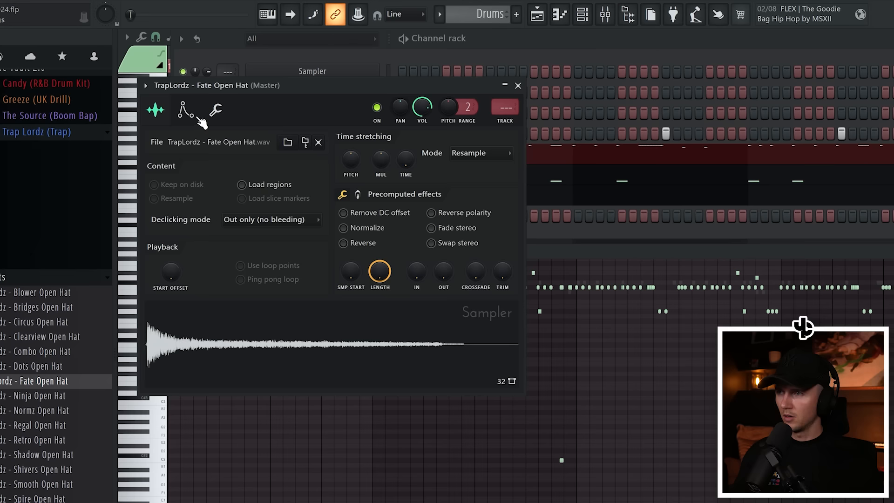
# Show the Fate Open Hat's volume envelope and turn its attack down.
pyautogui.click(215, 119)
pyautogui.click(205, 122)
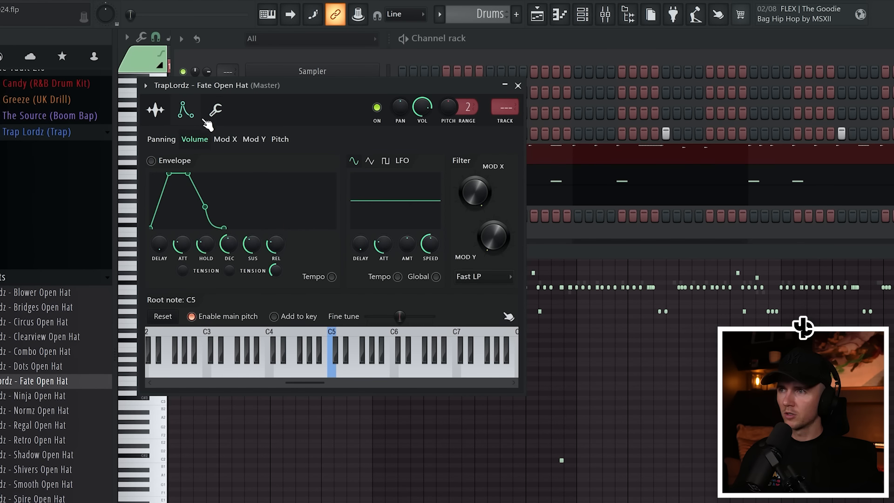
pyautogui.moveTo(187, 246); pyautogui.dragTo(187, 277)
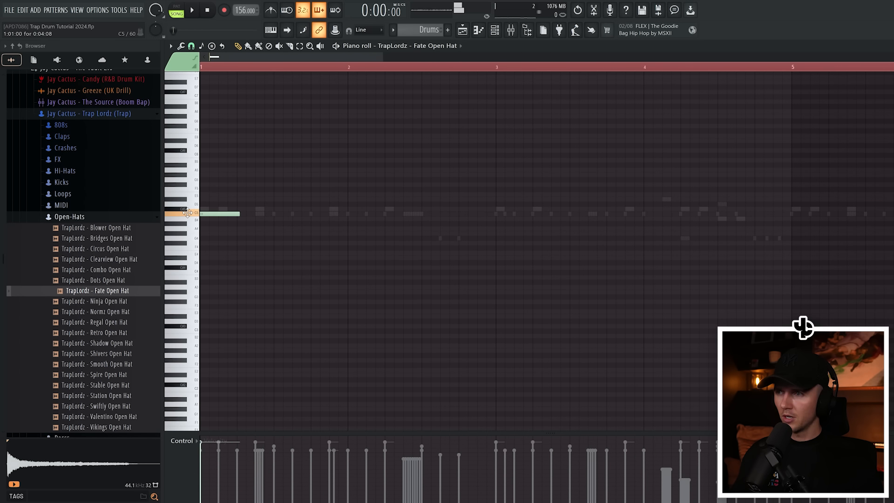
# Play a one-beat C5 open hat note on beat 1 of bar 1, and try it on beat 2.
pyautogui.scroll(-1, 279, 195)
pyautogui.press('space')
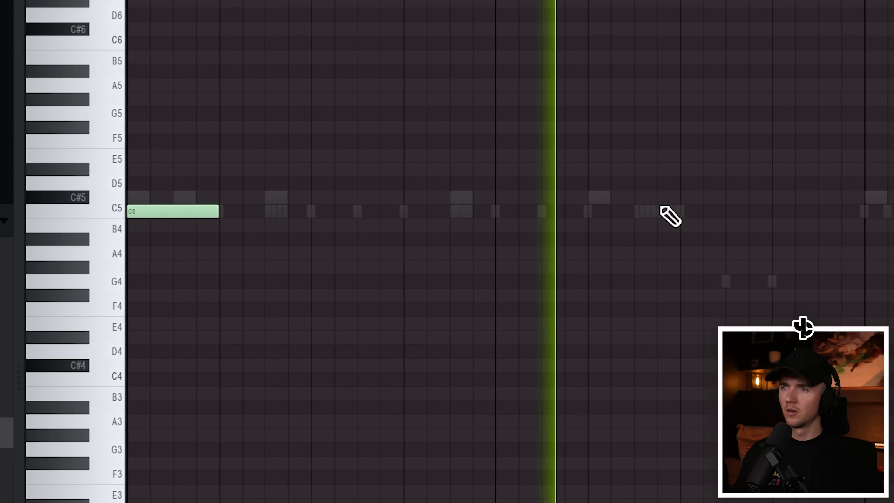
pyautogui.press('space')
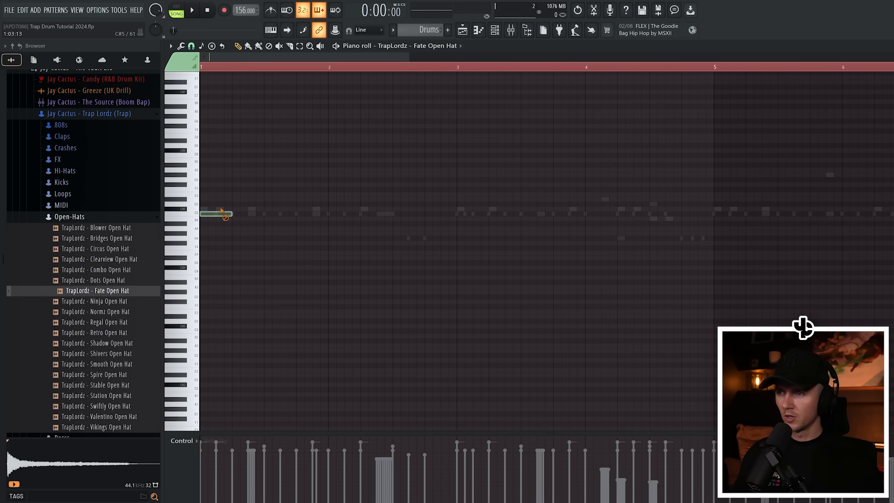
pyautogui.press('space')
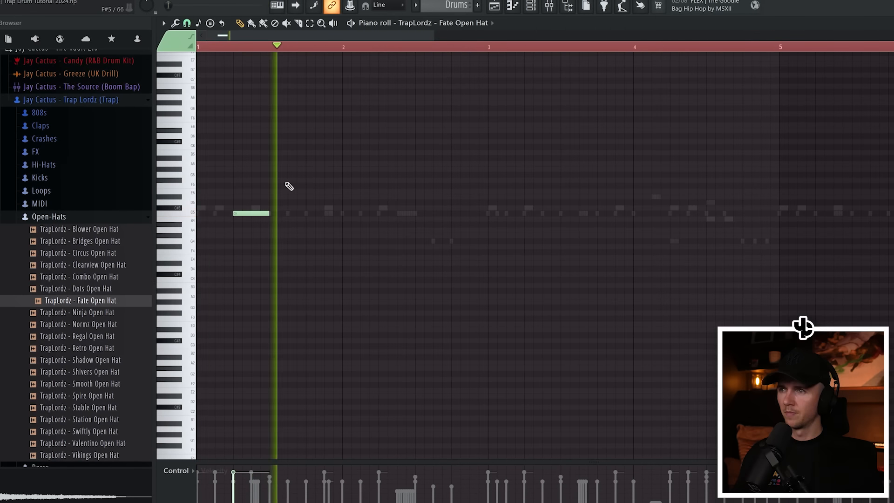
pyautogui.scroll(-2, 373, 205)
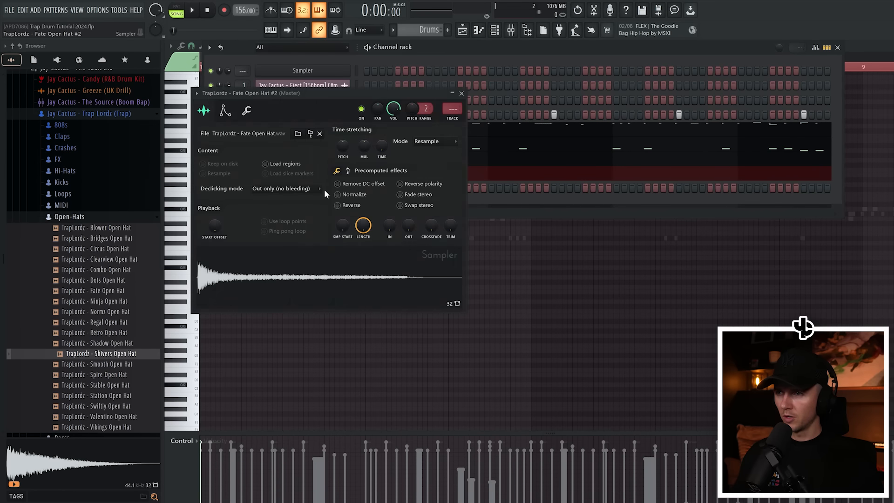
# Reverse the cloned Fate Open Hat #2 sample and try C5 notes on beats 2 and 3 of bar 1.
pyautogui.click(337, 205)
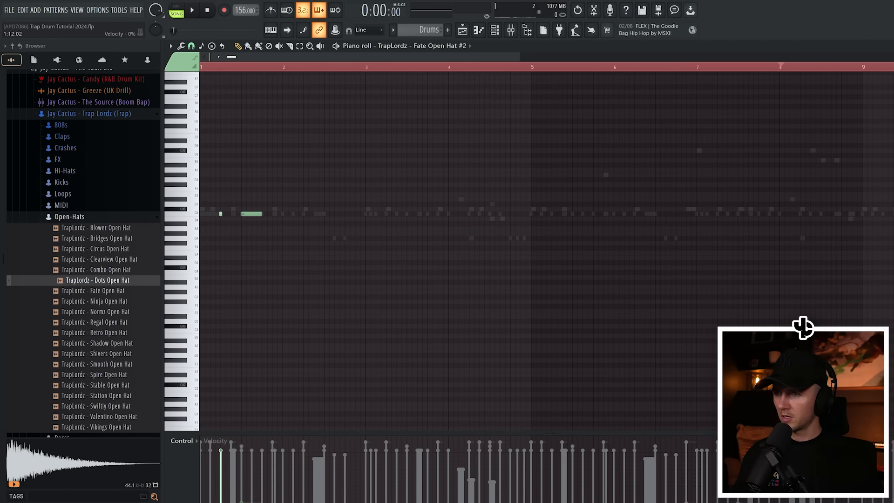
pyautogui.press('space')
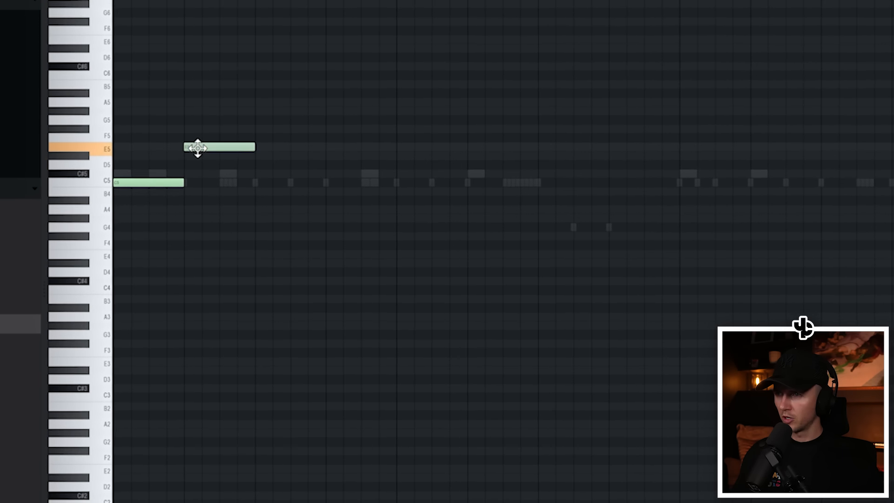
# Add a one-beat C5 open hat note on beat 2 of bar 3.
pyautogui.scroll(-3, 229, 131)
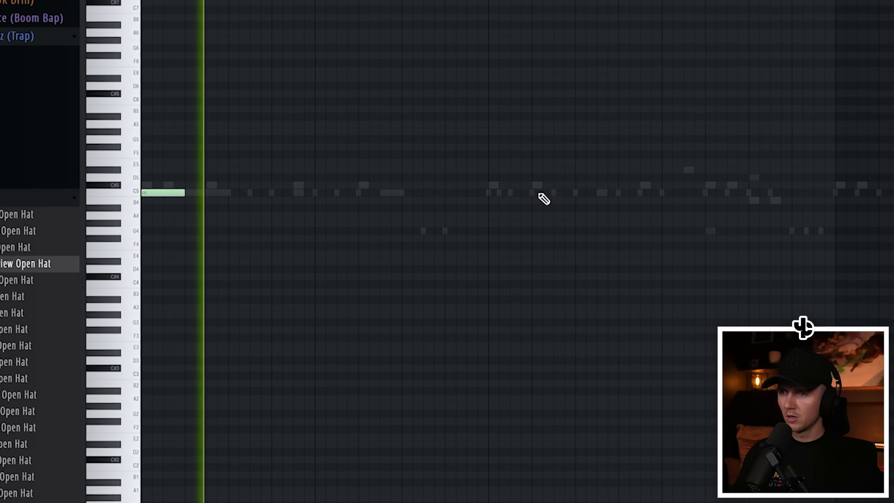
pyautogui.click(540, 194)
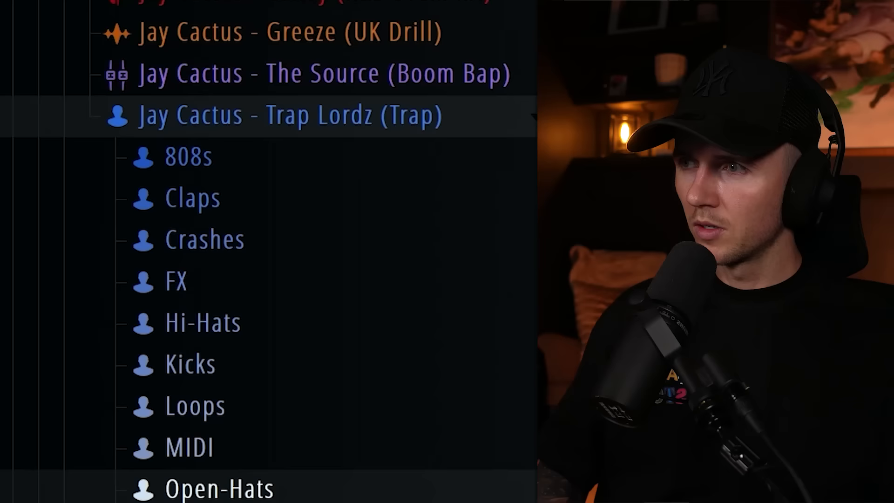
# Browse the Trap Lordz kit's snares and load the Gunna Snare as a new channel.
pyautogui.click(201, 222)
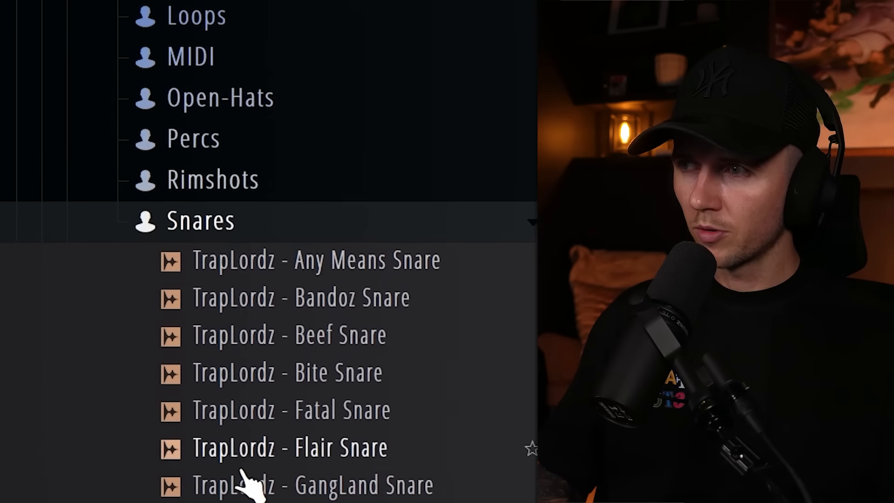
pyautogui.click(313, 379)
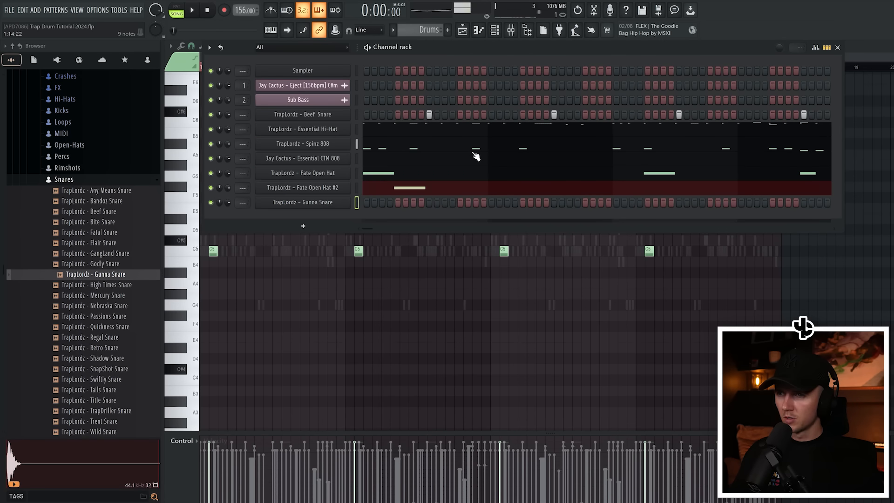
# Try Gunna Snare hits on steps 15 and 21, on top of the 808 hits, and play them.
pyautogui.click(477, 201)
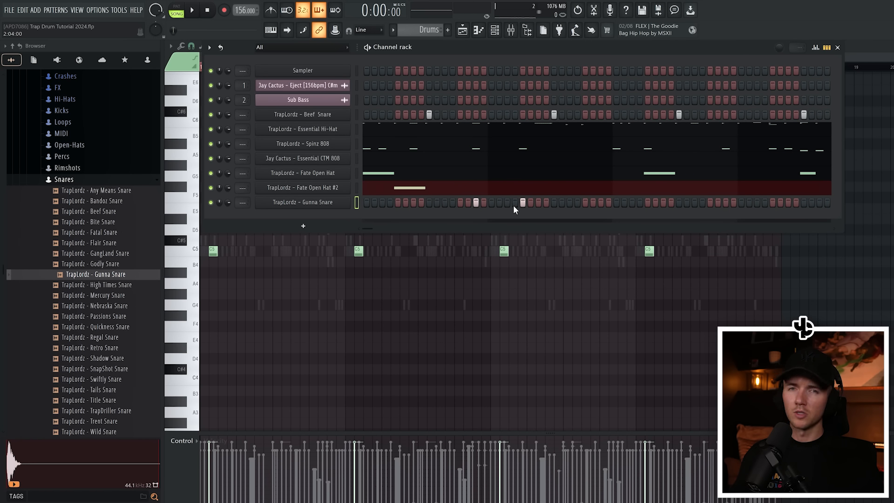
pyautogui.press('space')
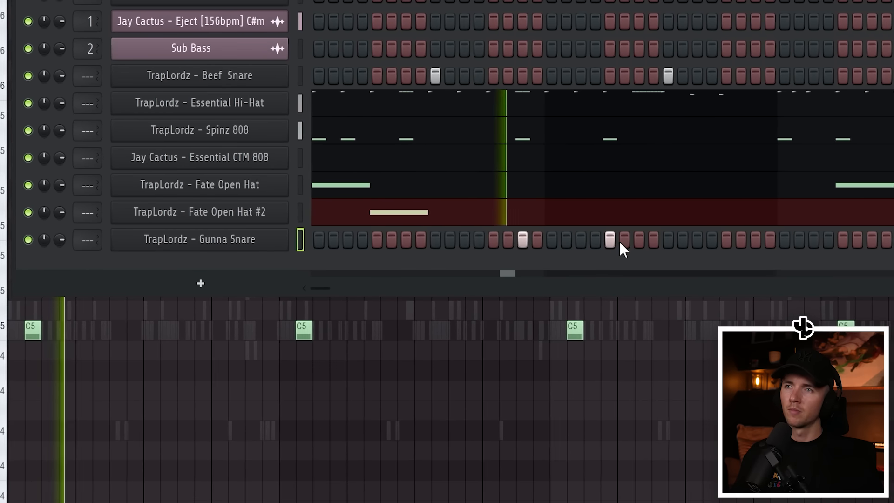
pyautogui.press('space')
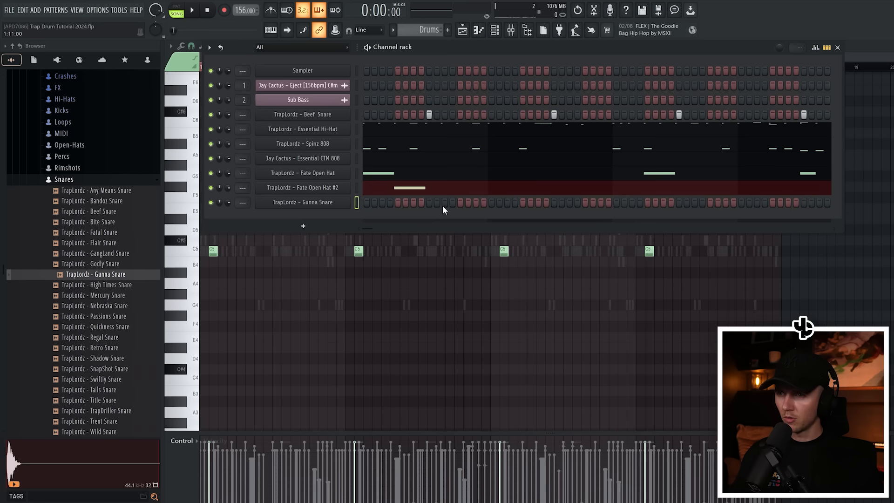
# Place Gunna Snare hits on steps 11, 19 and 51 of the pattern and play it.
pyautogui.click(507, 202)
pyautogui.press('space')
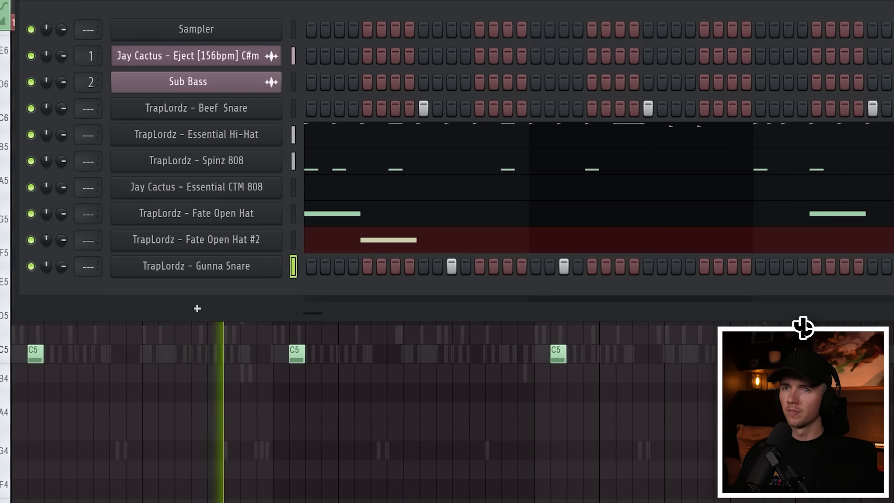
# Duplicate the first four bars of Gunna Snare notes into bars 5 to 8 in the piano roll.
pyautogui.press('F7')
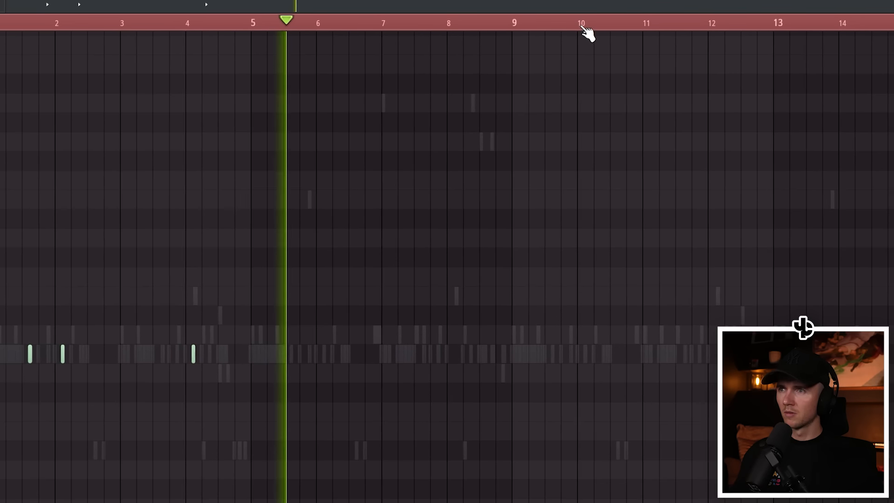
pyautogui.moveTo(583, 26); pyautogui.dragTo(243, 31)
pyautogui.hotkey('ctrl', 'b')
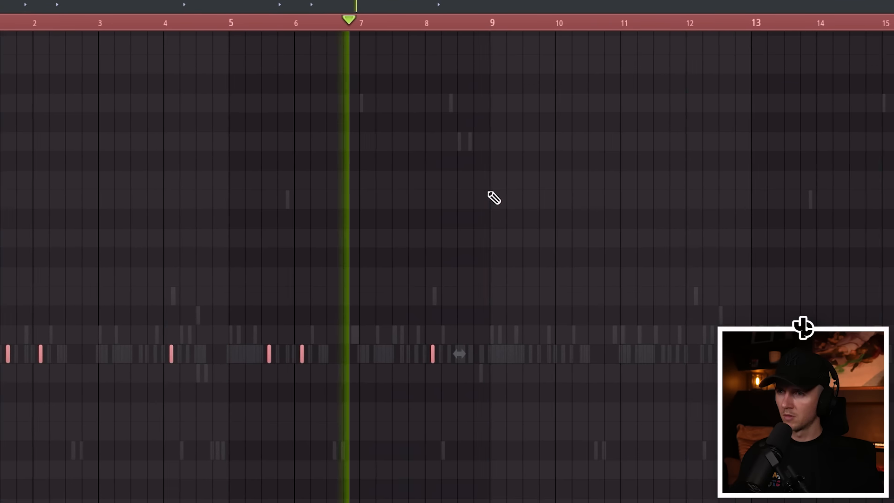
# Finish repeating the Gunna Snare notes across the pattern in the piano roll and play it.
pyautogui.hotkey('ctrl', 'd')
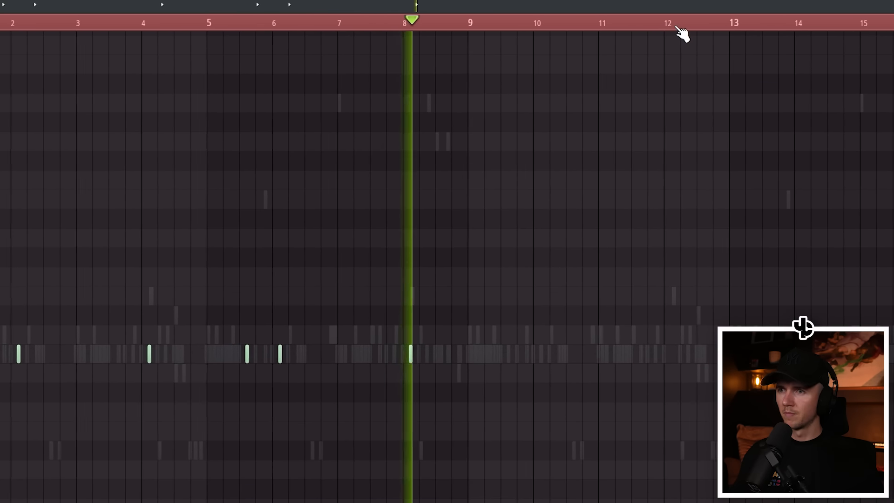
pyautogui.moveTo(681, 29); pyautogui.dragTo(457, 27)
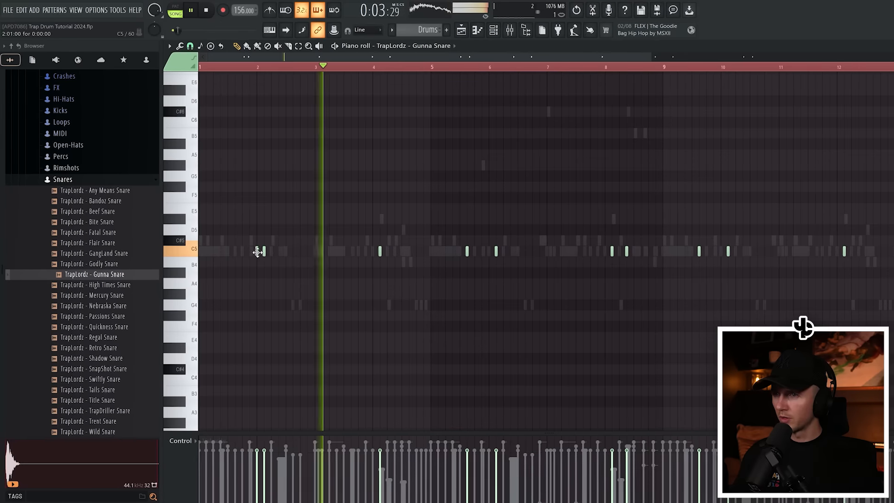
pyautogui.scroll(-2, 343, 214)
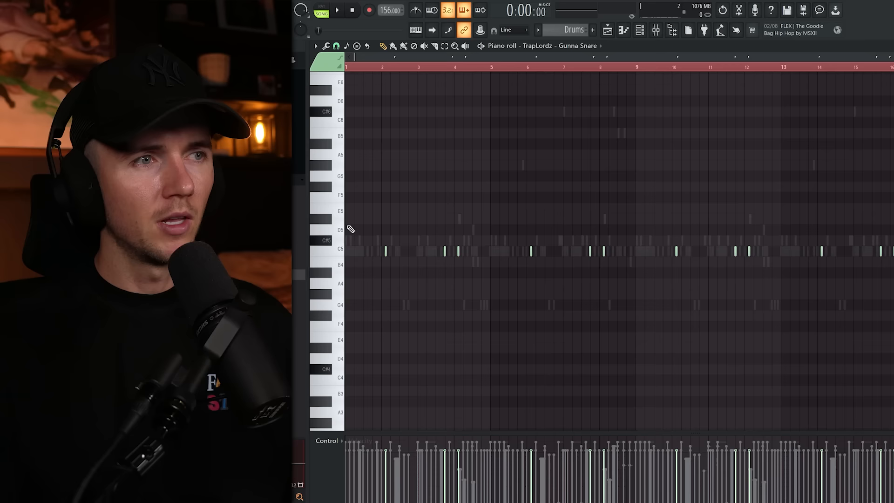
pyautogui.keyDown('ctrl'); pyautogui.scroll(3, 351, 229); pyautogui.keyUp('ctrl')
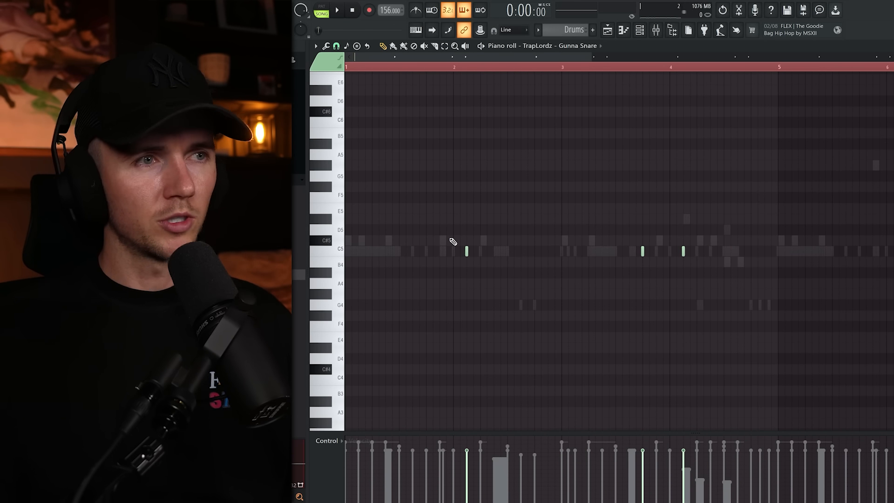
pyautogui.press('space')
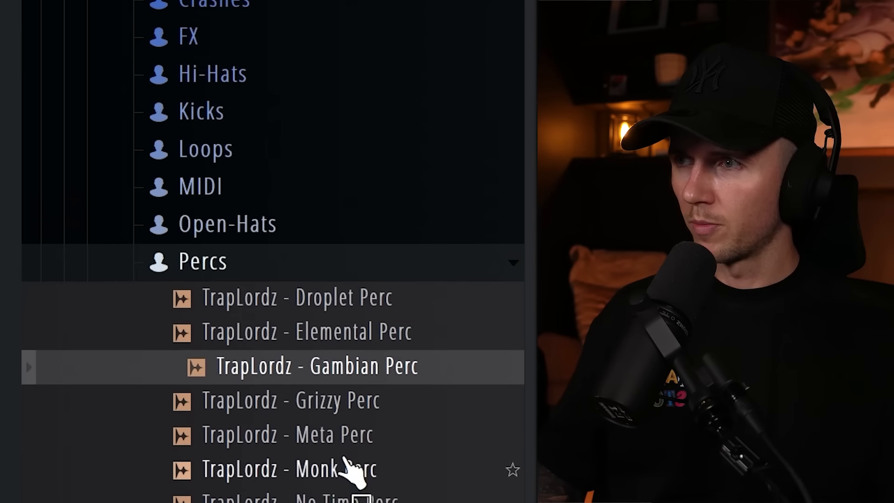
# Audition the Trap Lordz percs, load Swipe Perc and Monk Perc as channels, and try a Swipe Perc hit on step 27.
pyautogui.click(359, 336)
pyautogui.click(349, 345)
pyautogui.click(303, 487)
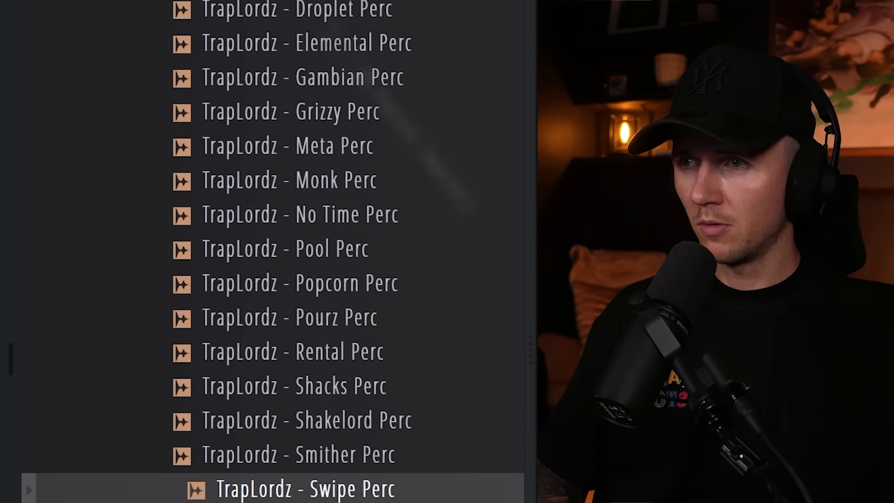
pyautogui.click(374, 173)
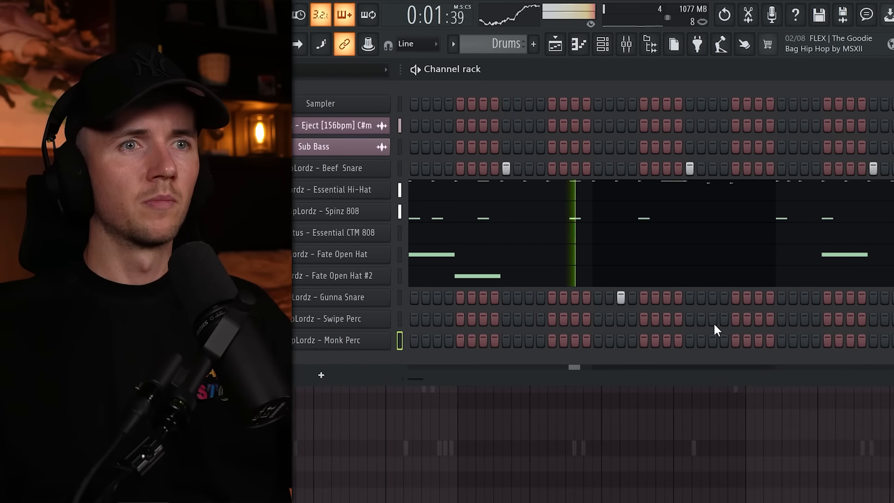
pyautogui.click(713, 320)
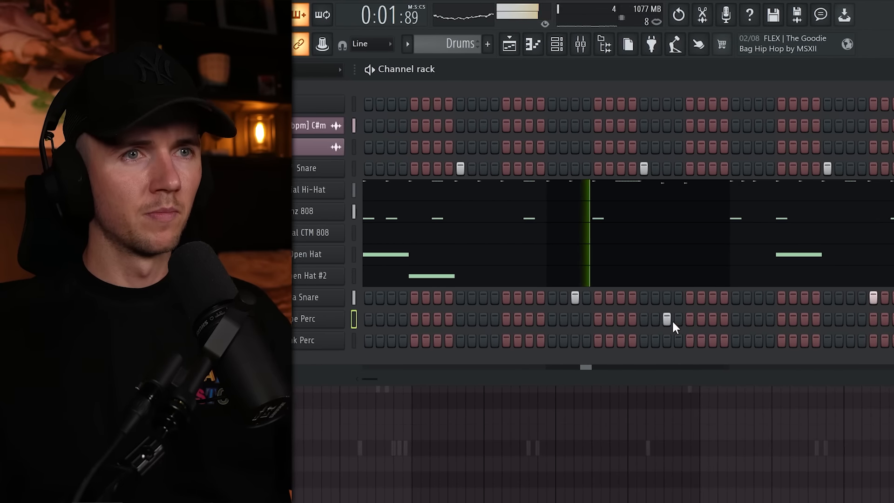
pyautogui.click(737, 320)
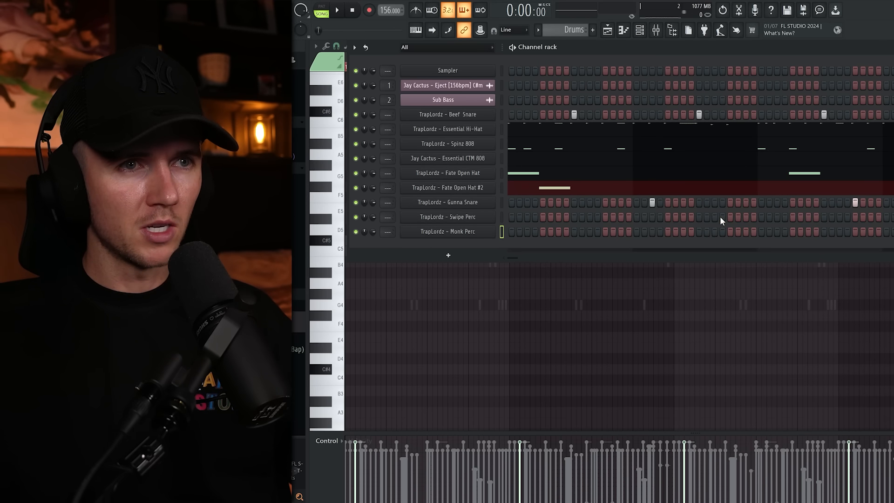
# Try Monk Perc hits on steps 27 and 11 while the pattern plays.
pyautogui.press('space')
pyautogui.click(716, 231)
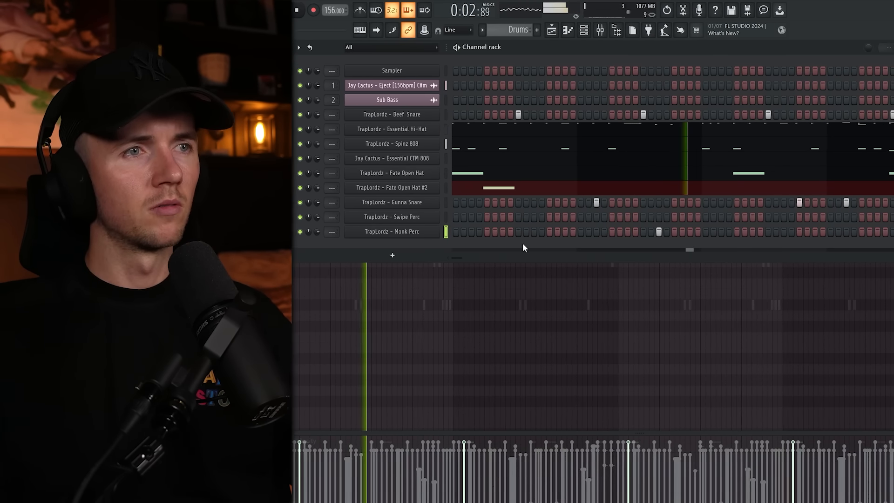
pyautogui.press('F7')
pyautogui.moveTo(645, 67); pyautogui.dragTo(437, 67)
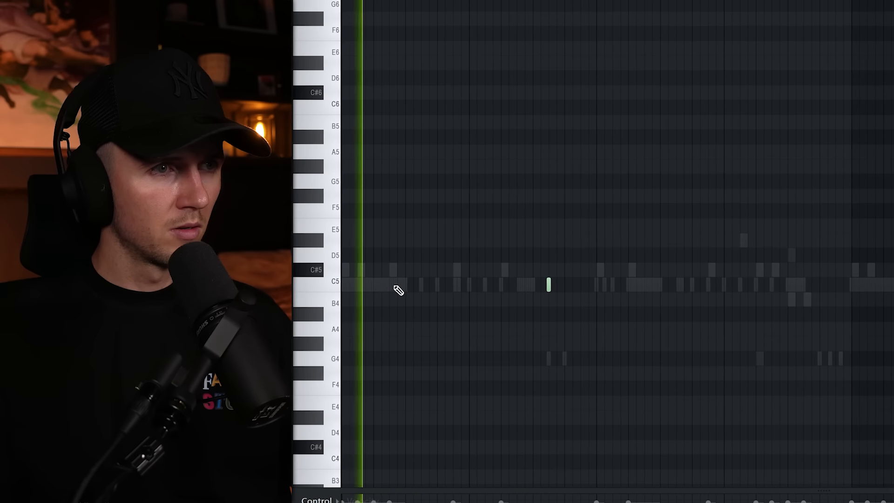
pyautogui.click(414, 285)
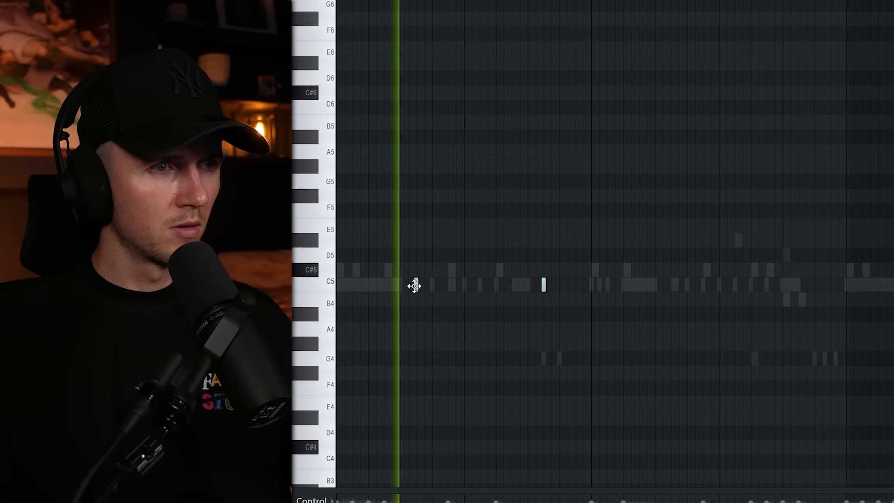
# Repeat the first four bars of Monk Perc notes across the rest of the pattern in the piano roll.
pyautogui.scroll(-3, 469, 233)
pyautogui.hotkey('ctrl', 'a')
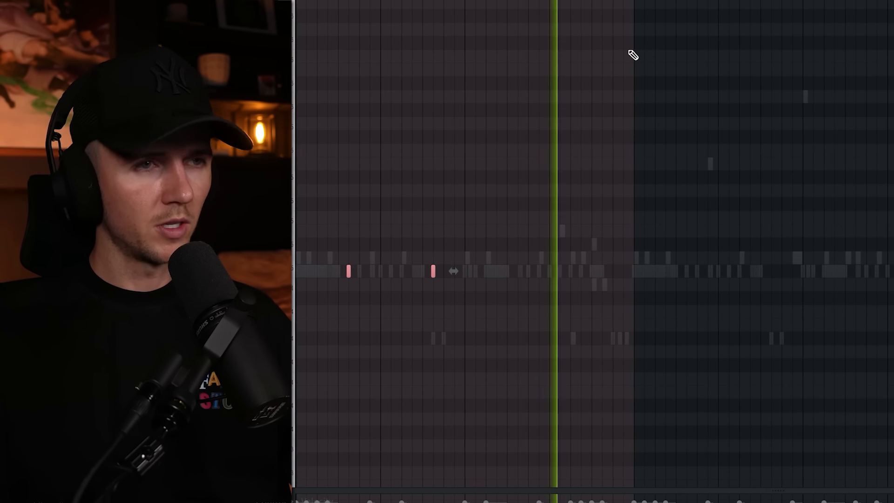
pyautogui.hotkey('ctrl', 'b')
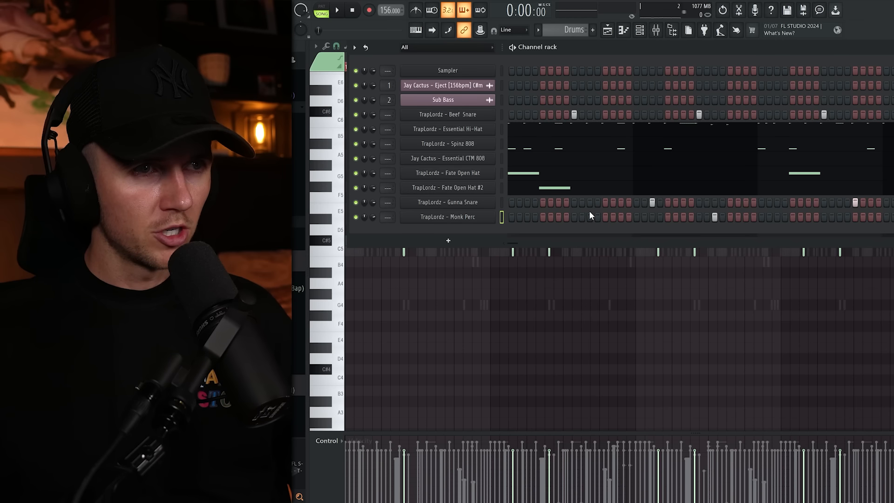
# Play the pattern with the Monk Perc, then delete the Monk Perc channel.
pyautogui.press('space')
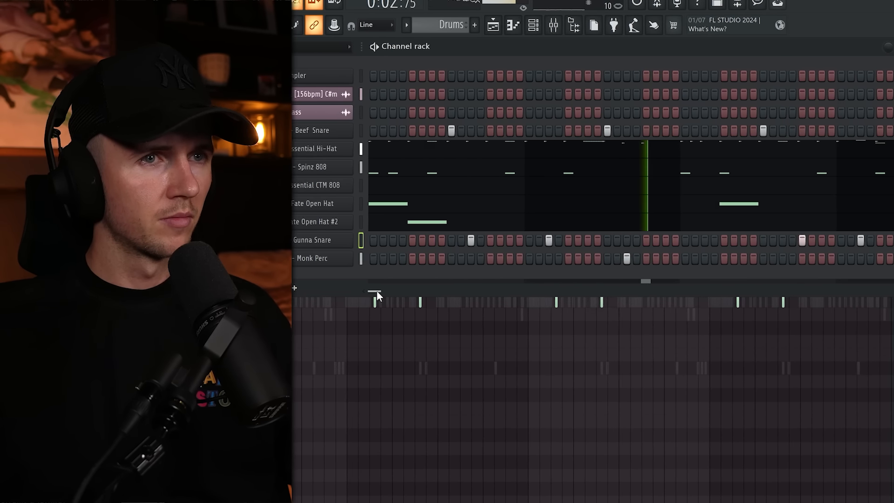
pyautogui.press('space')
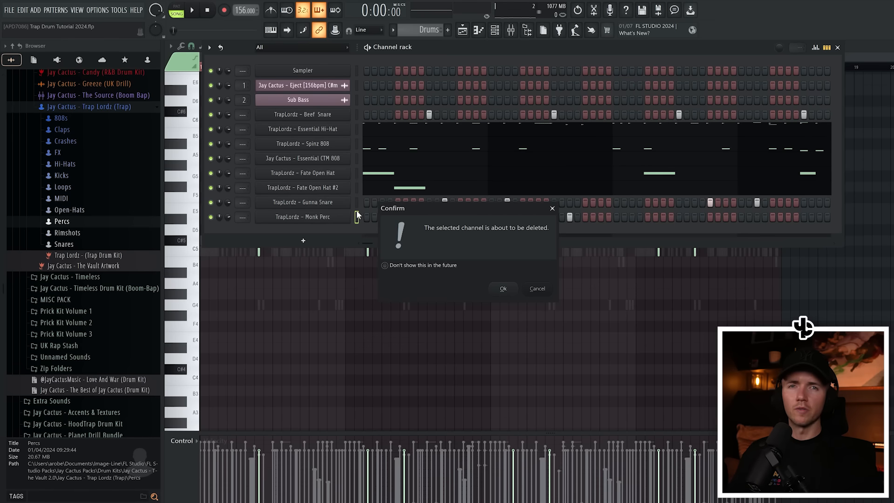
pyautogui.press('Return')
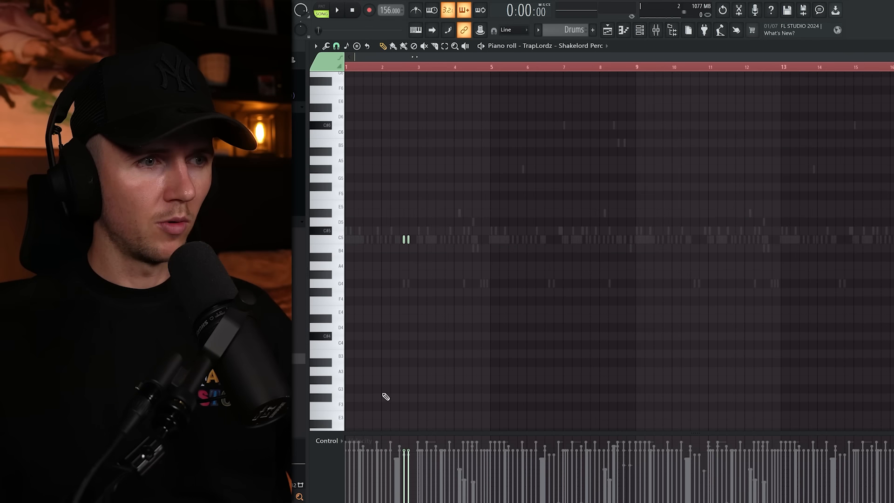
# Vary the shaker percussion note velocities in bar 2, making the first note clearly softer and the second slightly softer.
pyautogui.keyDown('ctrl'); pyautogui.scroll(3, 386, 396); pyautogui.keyUp('ctrl')
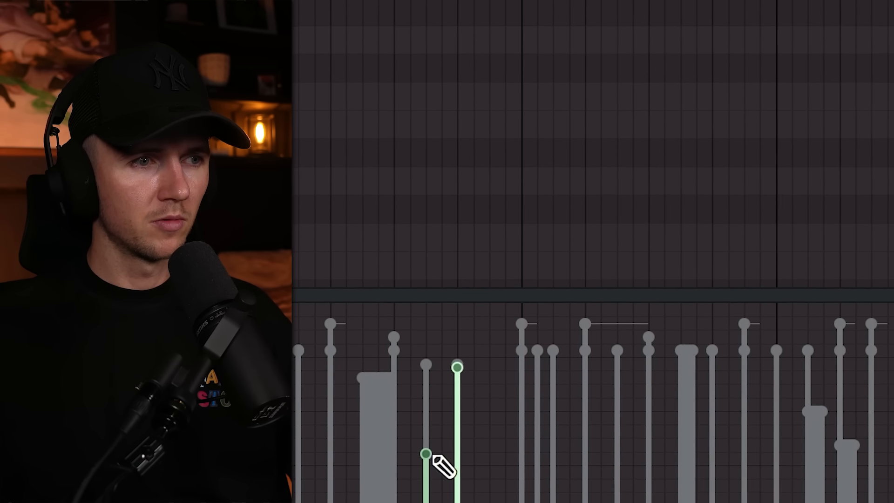
pyautogui.click(424, 465)
pyautogui.keyDown('ctrl'); pyautogui.scroll(-2, 645, 13); pyautogui.keyUp('ctrl')
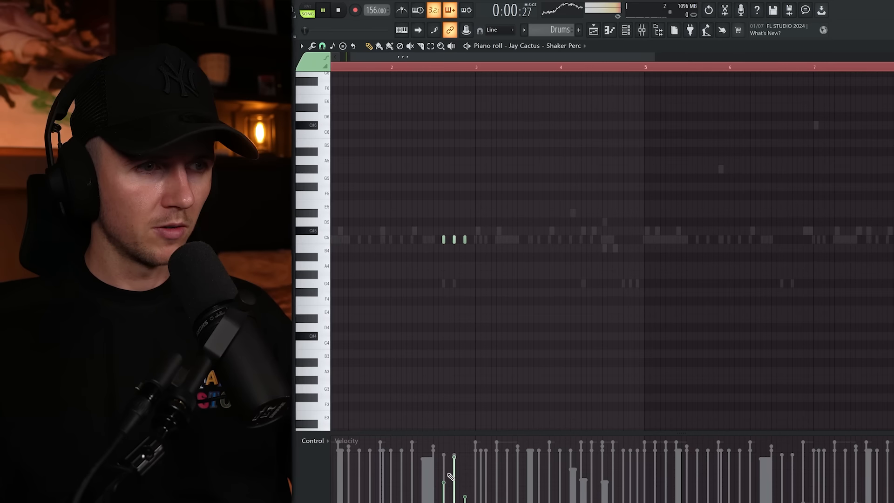
pyautogui.click(437, 463)
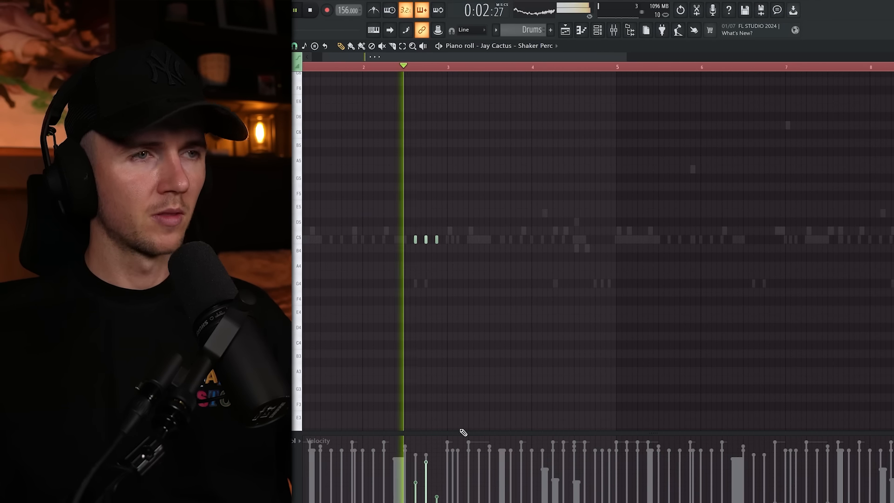
# Duplicate the first four bars of Shaker Perc notes across the rest of the pattern in the piano roll.
pyautogui.scroll(-2, 605, 253)
pyautogui.hotkey('ctrl', 'a')
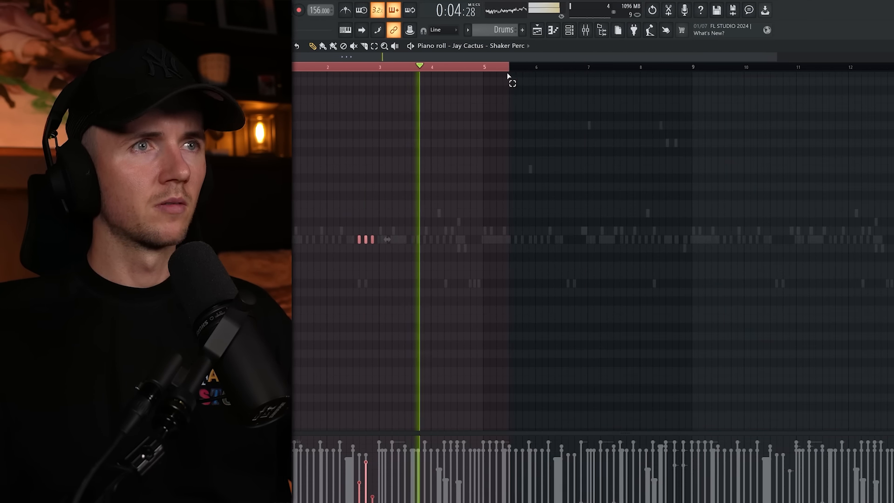
pyautogui.hotkey('ctrl', 'b')
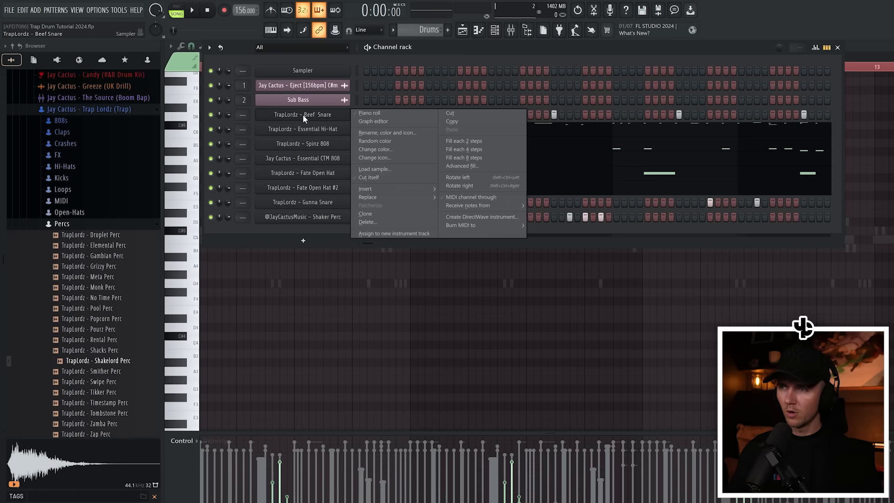
# Rename the channels by instrument, such as Snare, Hi-Hat, 808, Open Hat 1 and Perc - Shaker, and route the drums to mixer tracks 3 to 10.
pyautogui.click(370, 135)
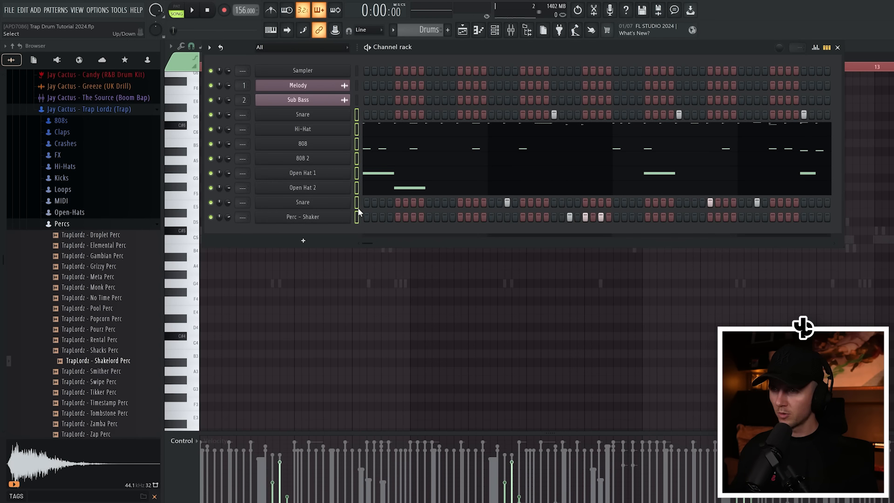
pyautogui.hotkey('ctrl', 'l')
pyautogui.click(271, 169)
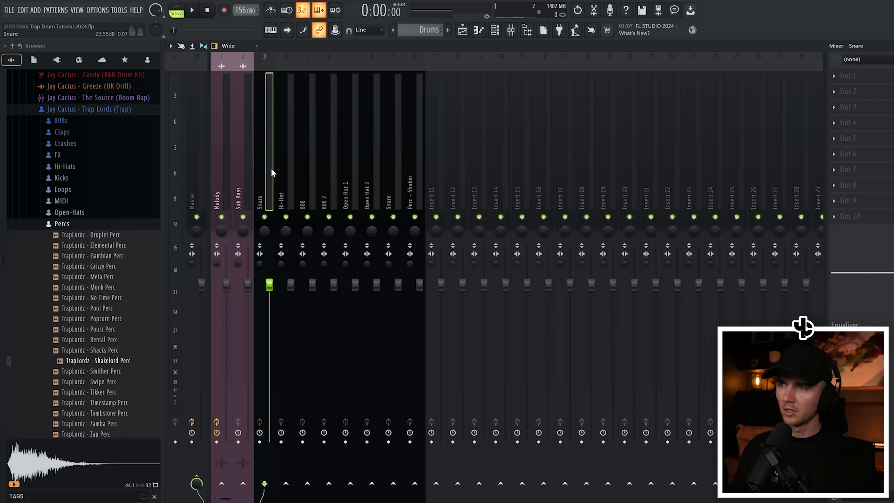
pyautogui.rightClick(351, 169)
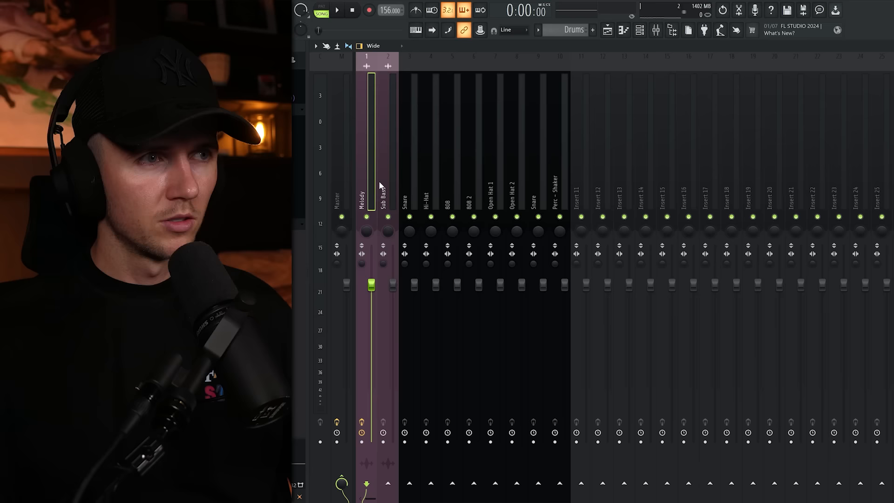
# Play the beat and raise the level of the main Snare on mixer track 3.
pyautogui.press('space')
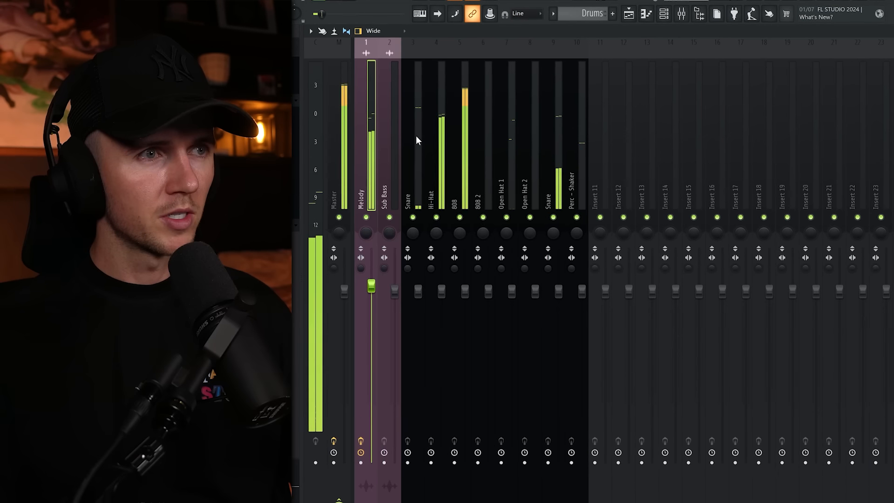
pyautogui.moveTo(417, 290); pyautogui.dragTo(418, 262)
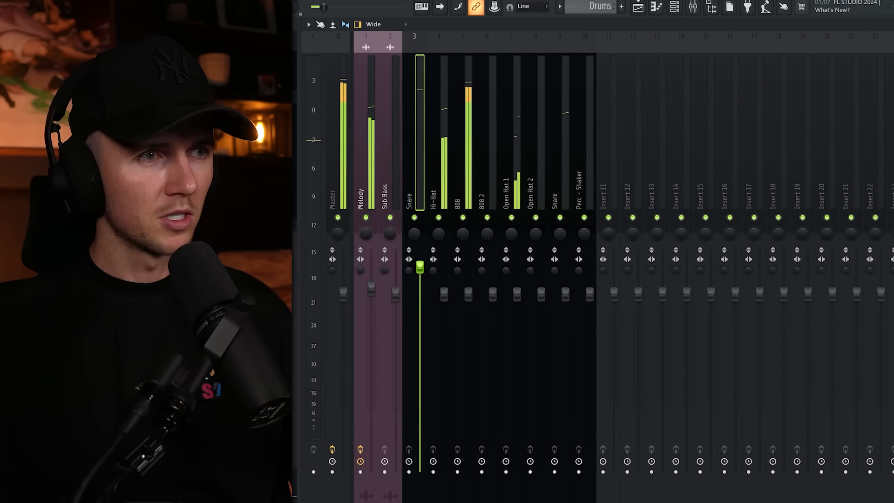
pyautogui.click(449, 297)
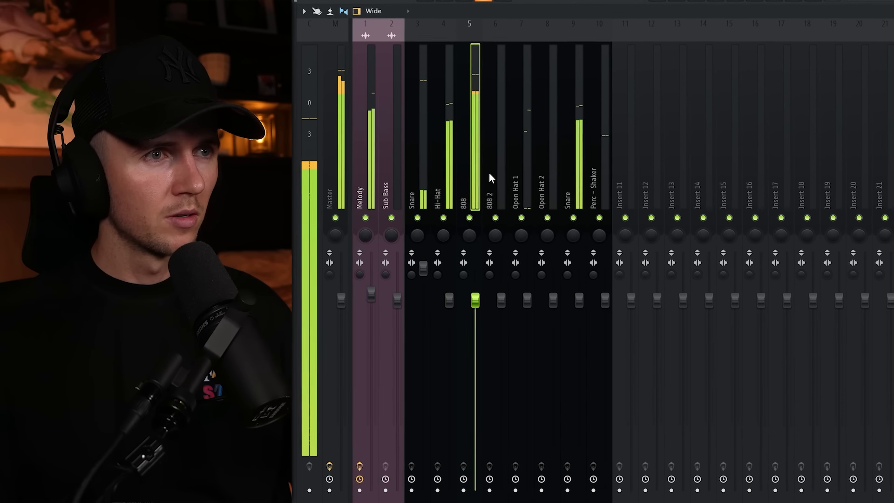
pyautogui.click(524, 171)
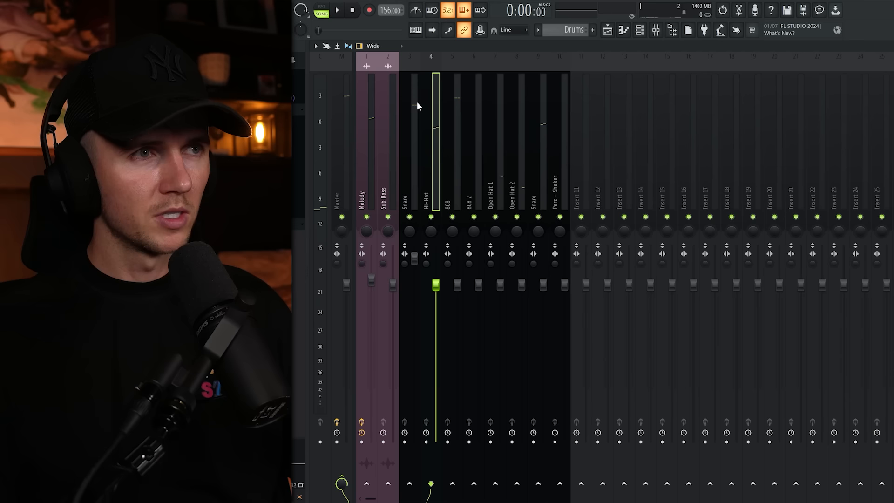
# Play the beat while raising the Hi-Hat level and slightly lowering the 808 2 level in the mixer.
pyautogui.press('space')
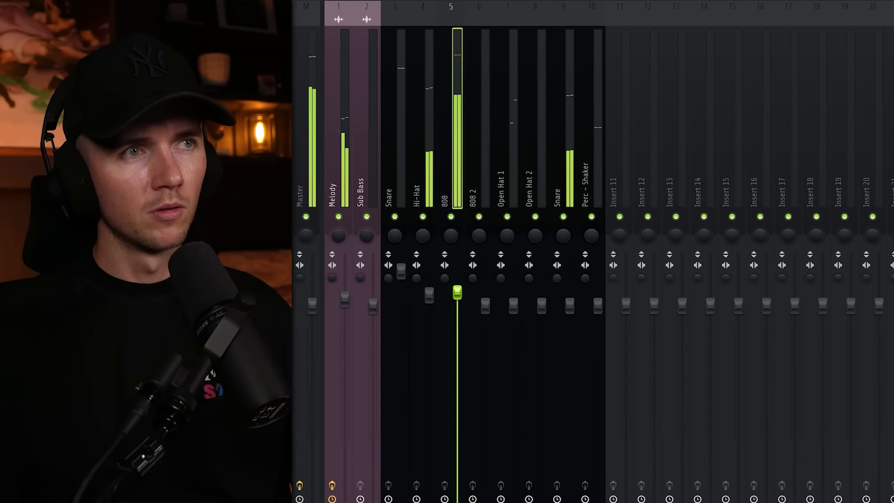
pyautogui.click(477, 184)
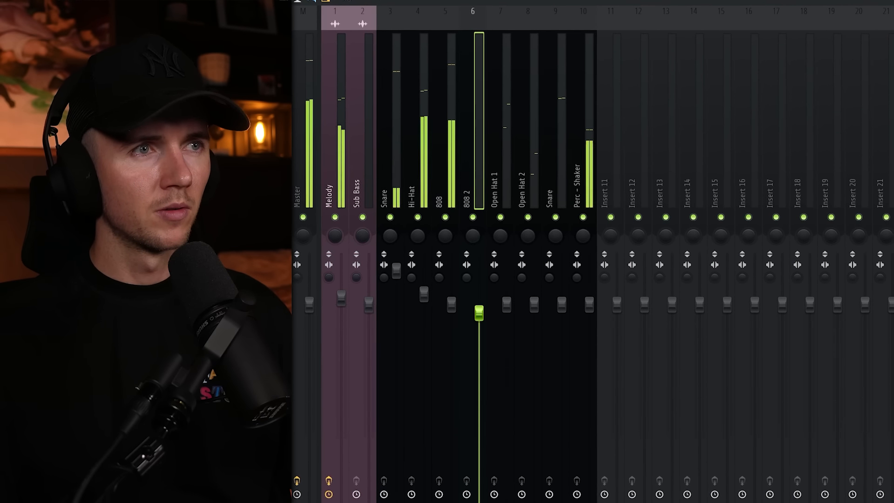
pyautogui.click(501, 161)
pyautogui.press('space')
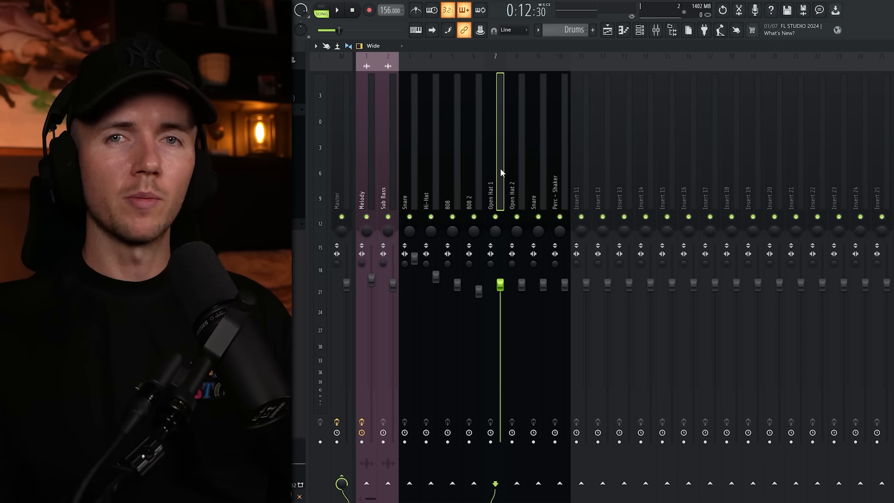
# Pan Open Hat 2 left, the second Snare slightly right and Perc - Shaker slightly left in the mixer while the beat plays.
pyautogui.click(521, 172)
pyautogui.moveTo(516, 234); pyautogui.dragTo(516, 253)
pyautogui.press('space')
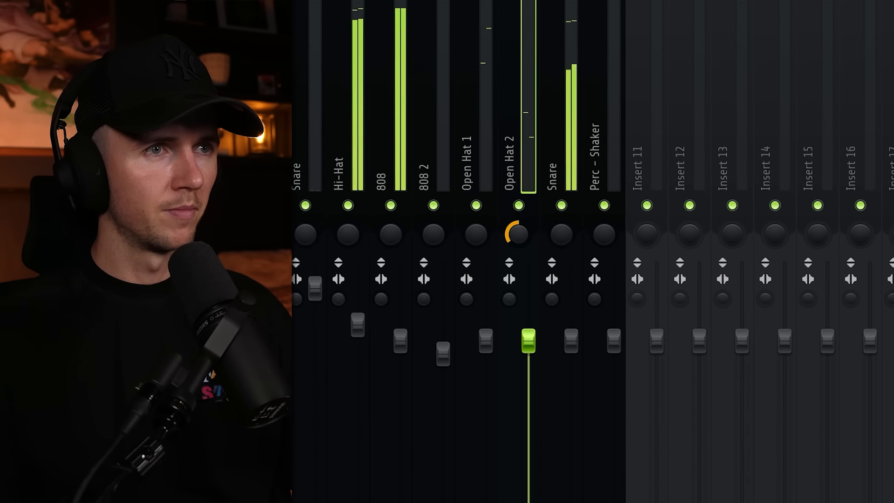
pyautogui.click(582, 139)
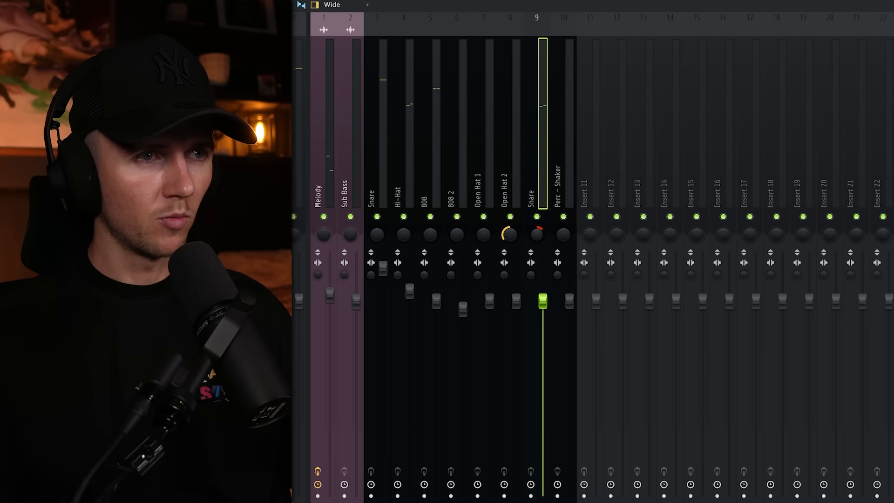
pyautogui.moveTo(536, 236); pyautogui.dragTo(563, 242)
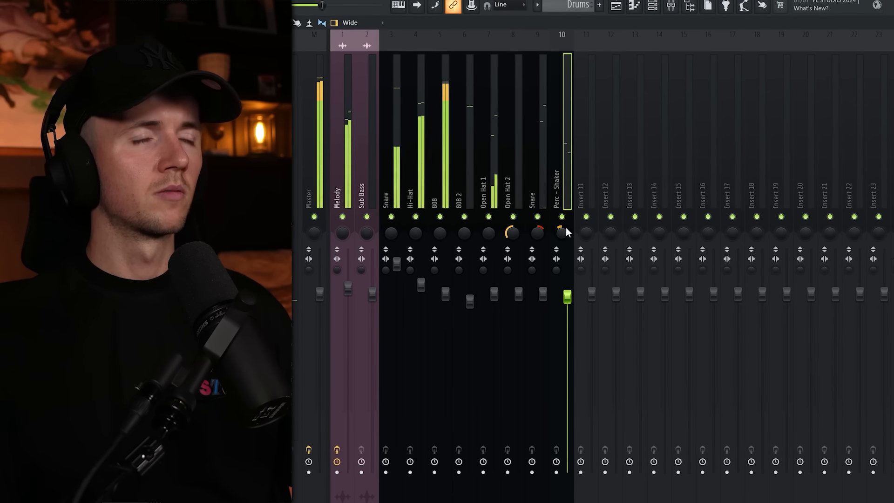
# Check the 808 2, Hi-Hat and main Snare levels in the mixer while the beat plays.
pyautogui.click(466, 115)
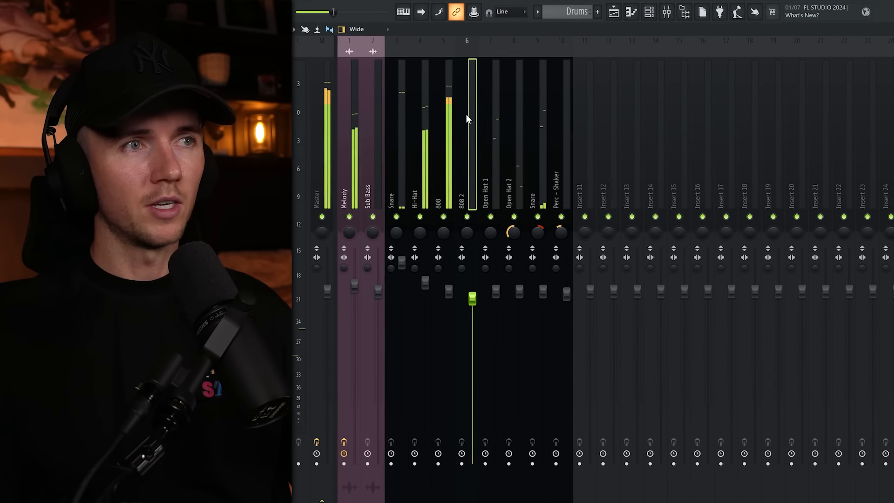
pyautogui.click(426, 102)
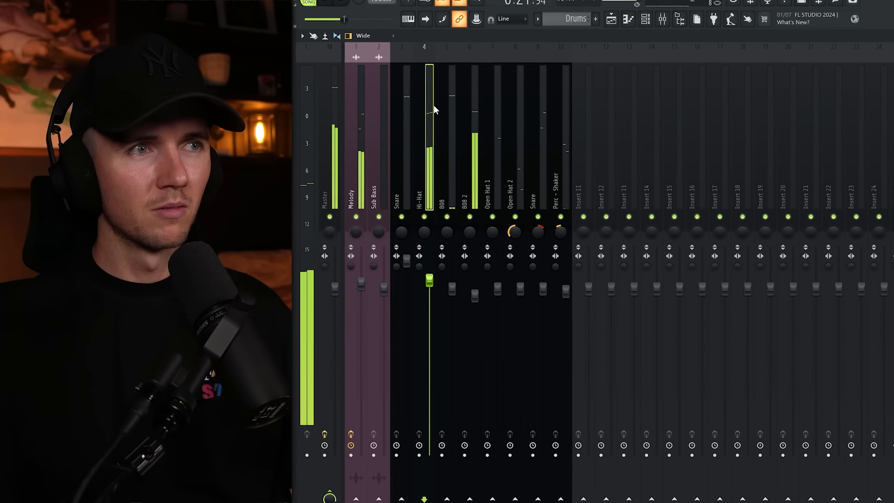
pyautogui.click(406, 99)
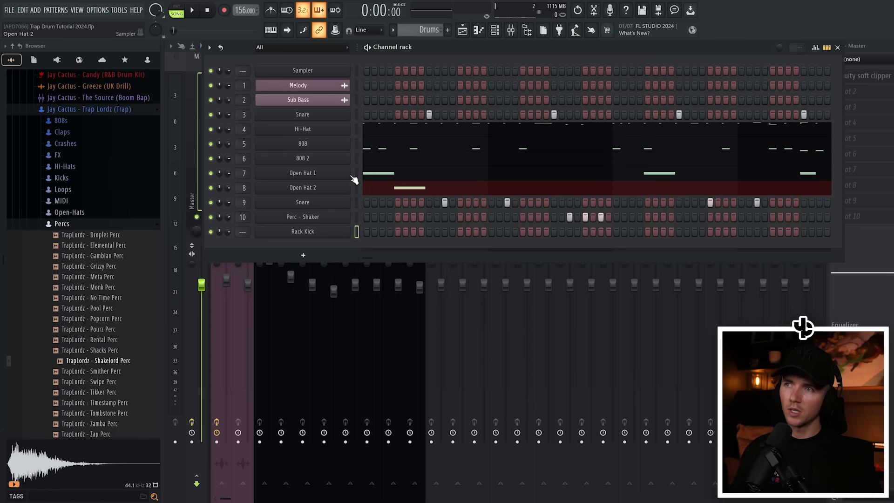
# Raise the precomputed Boost effect in the Rack Kick channel's sampler settings.
pyautogui.click(331, 232)
pyautogui.moveTo(322, 162); pyautogui.dragTo(321, 153)
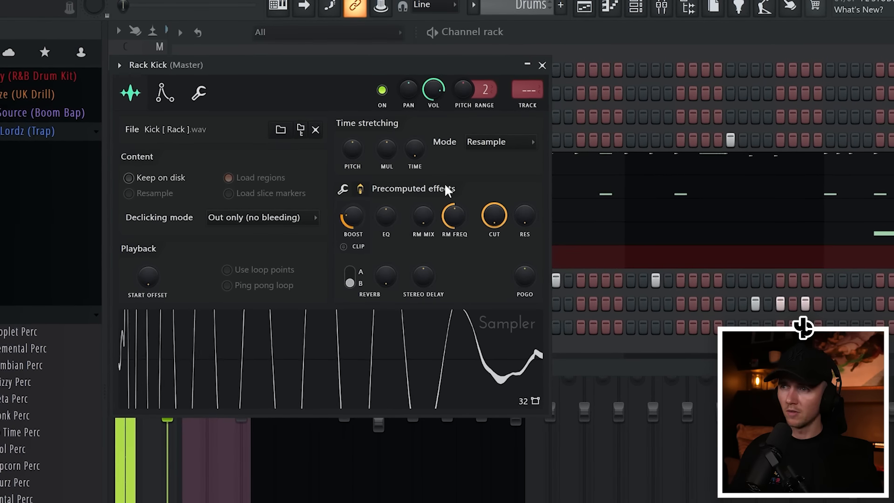
pyautogui.click(541, 69)
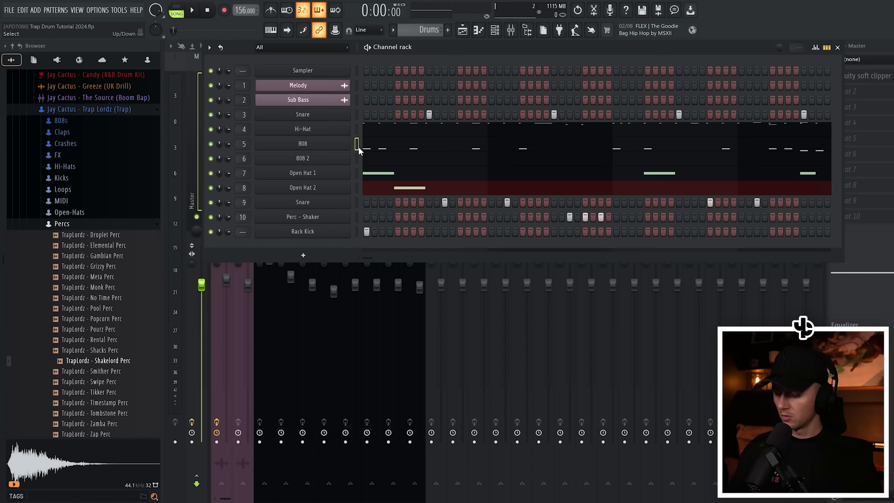
# Copy the 808 notes into the Rack Kick channel and lower them to C5 with the piano roll limiter/transposer.
pyautogui.click(357, 232)
pyautogui.hotkey('ctrl', 'v')
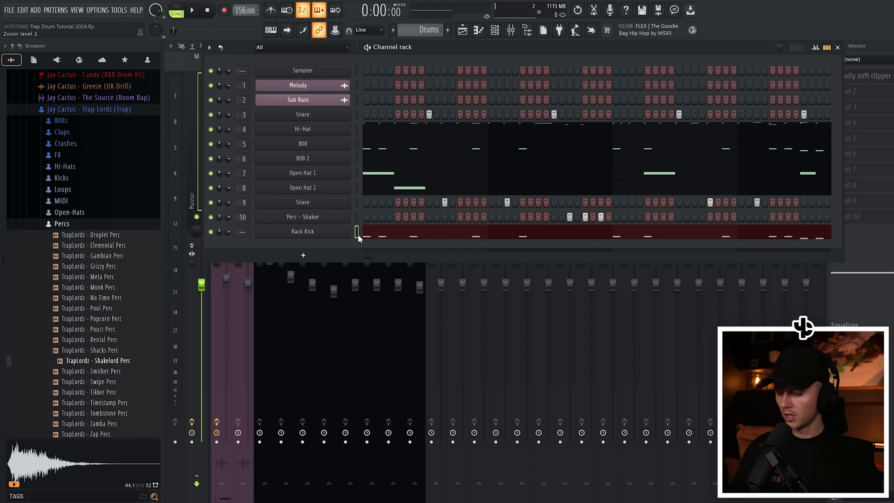
pyautogui.click(363, 236)
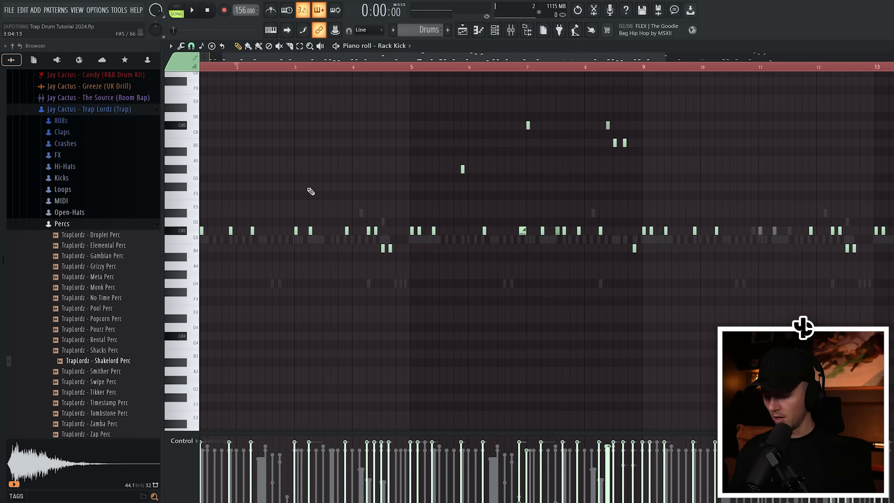
pyautogui.hotkey('alt', 'k')
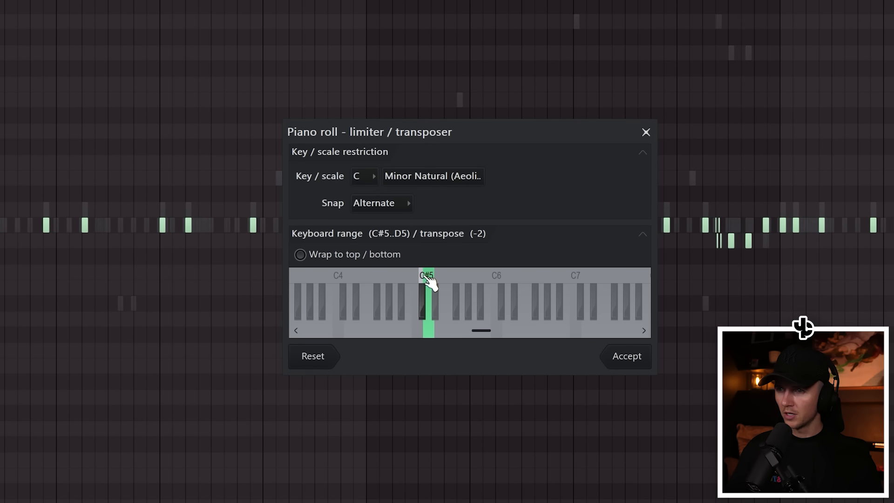
pyautogui.click(619, 361)
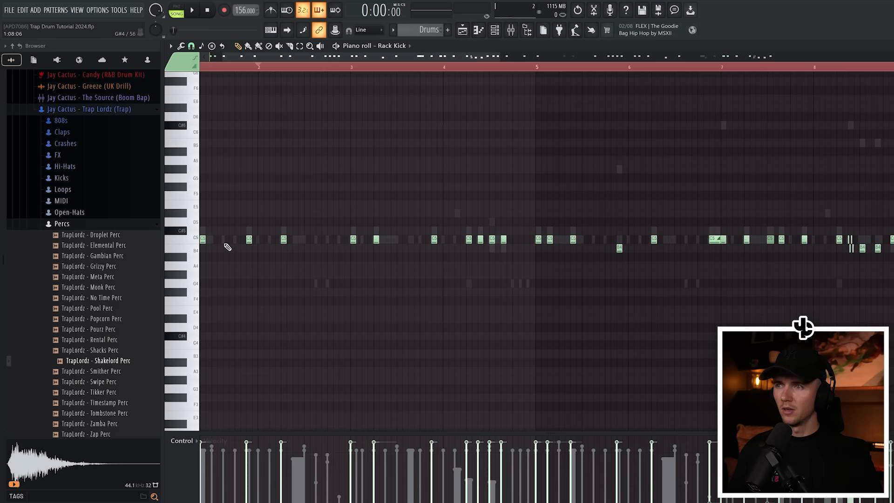
# Play the beat and delete surplus Rack Kick notes in bars 1 to 4, leaving a sparser kick pattern.
pyautogui.moveTo(262, 58); pyautogui.dragTo(247, 59)
pyautogui.click(334, 233)
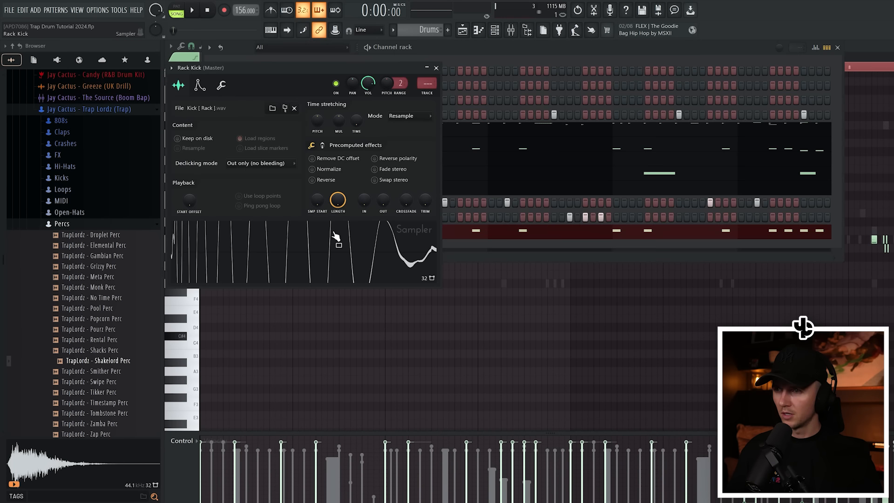
pyautogui.press('space')
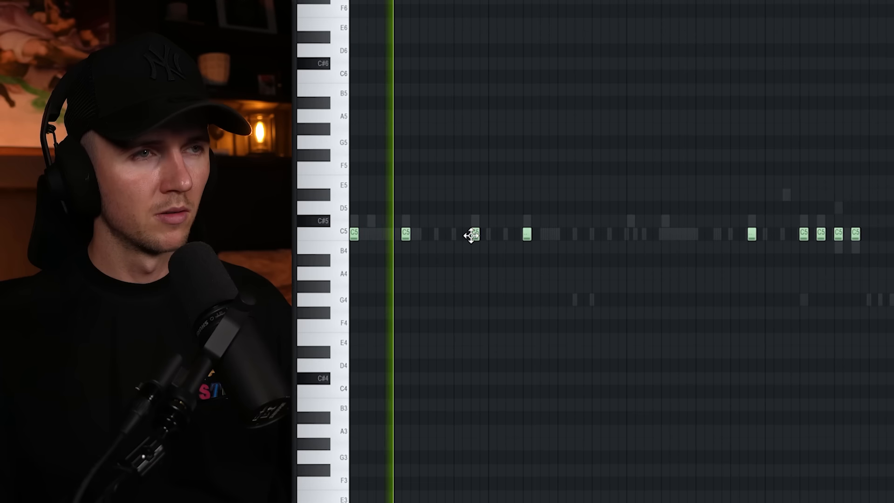
pyautogui.rightClick(473, 235)
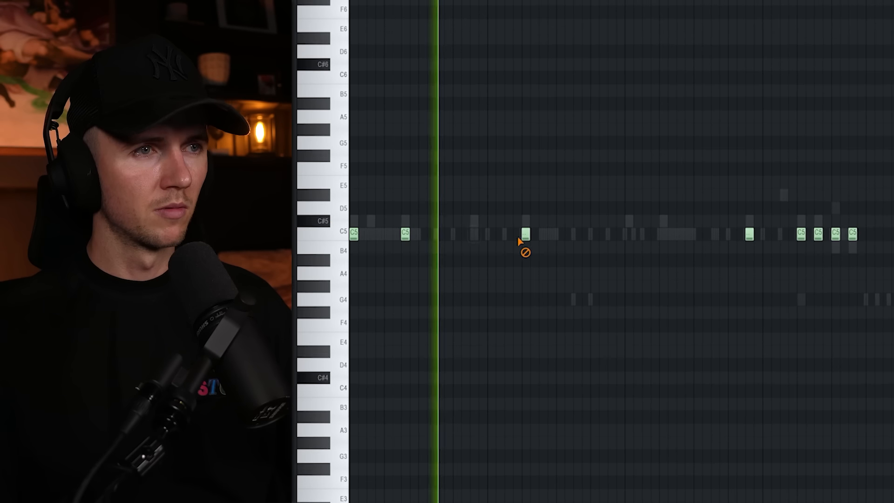
pyautogui.rightClick(525, 236)
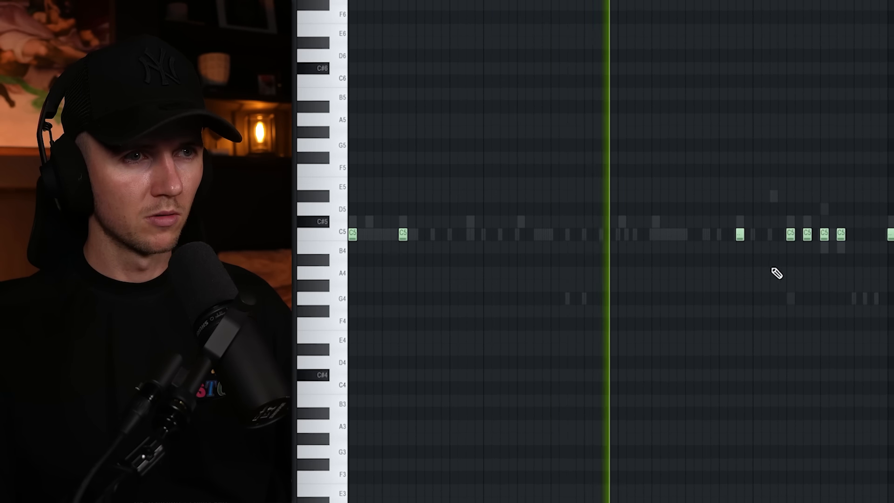
pyautogui.scroll(1, 774, 271)
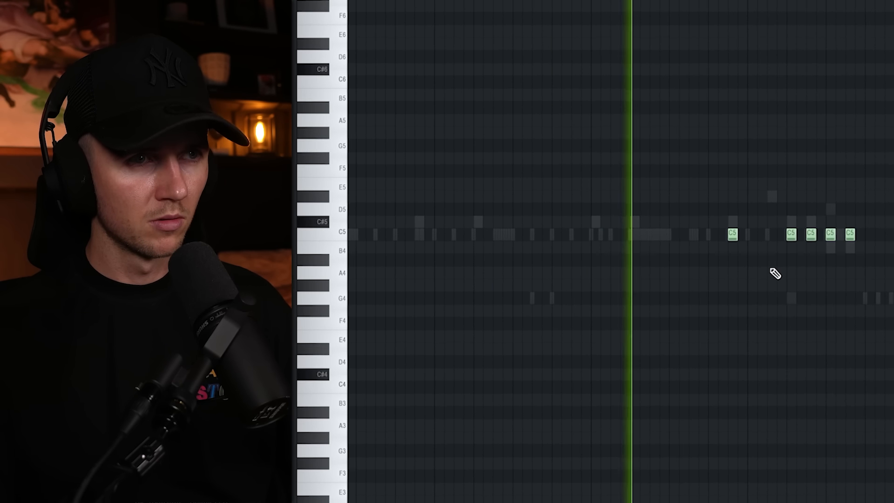
pyautogui.rightClick(806, 234)
pyautogui.rightClick(824, 235)
pyautogui.press('space')
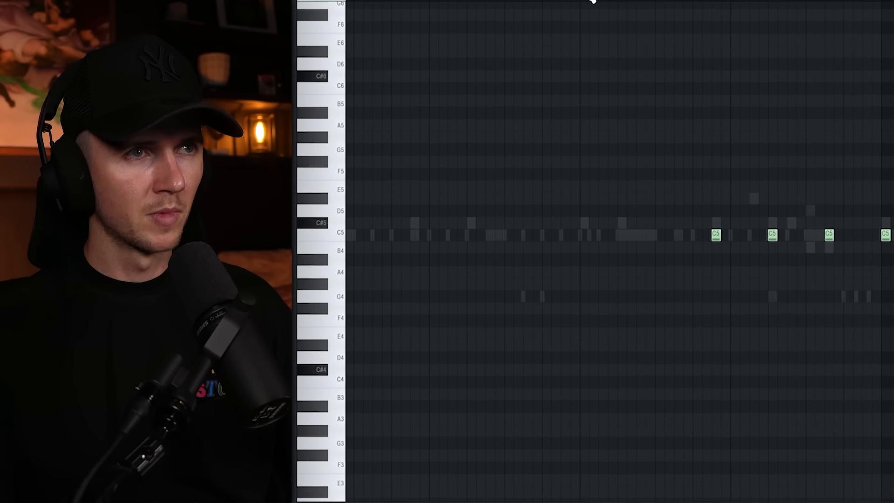
# Play on from bar 4 and delete the surplus Rack Kick notes through bar 8.
pyautogui.click(586, 0)
pyautogui.press('space')
pyautogui.scroll(-3, 729, 289)
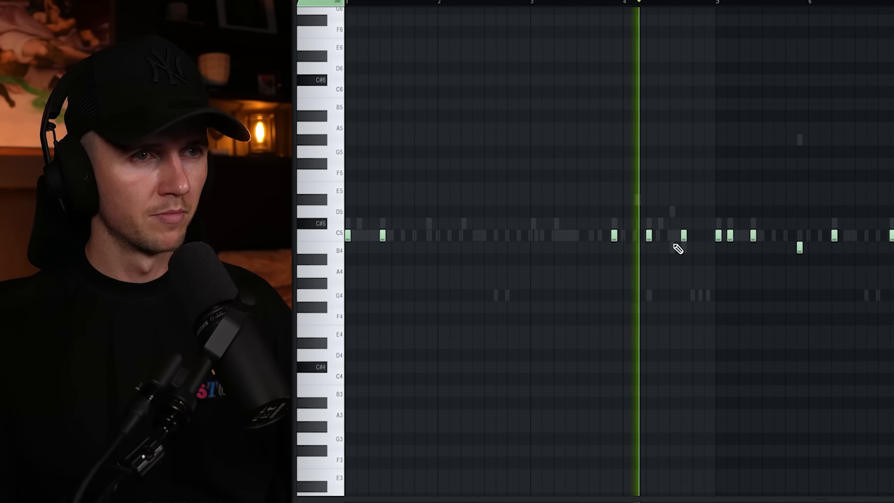
pyautogui.scroll(3, 792, 287)
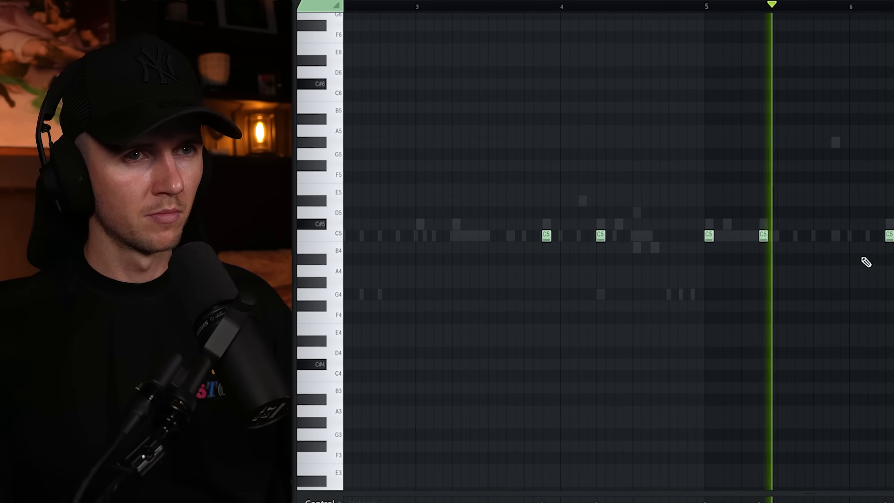
pyautogui.rightClick(889, 236)
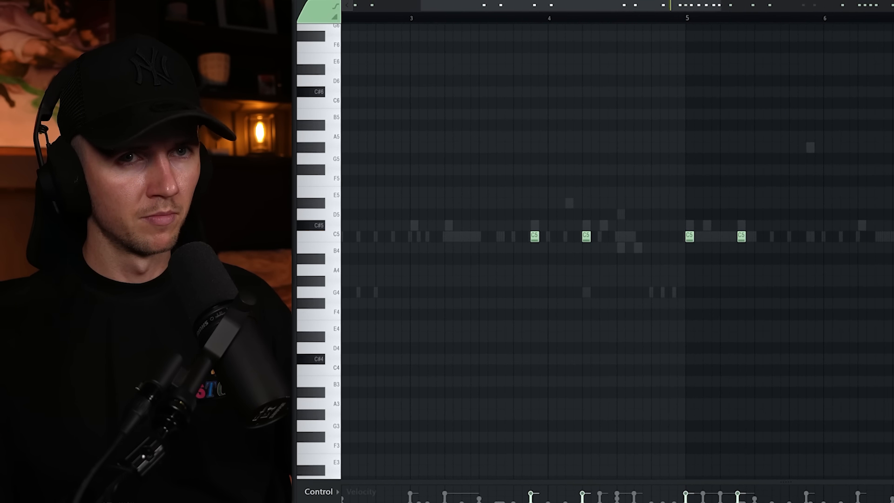
pyautogui.scroll(-4, 876, 315)
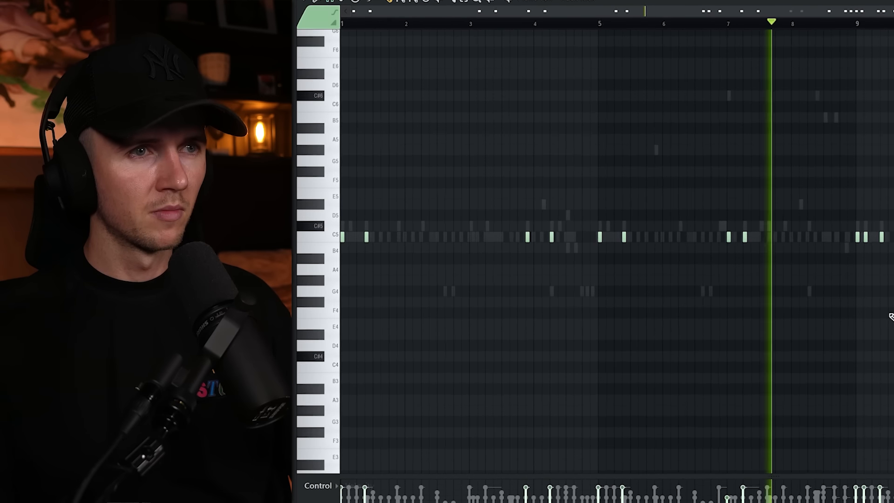
pyautogui.press('space')
# Delete the Rack Kick notes from bar 9 onward and repeat the first eight bars in their place.
pyautogui.keyDown('ctrl'); pyautogui.moveTo(891, 179); pyautogui.dragTo(686, 284); pyautogui.keyUp('ctrl')
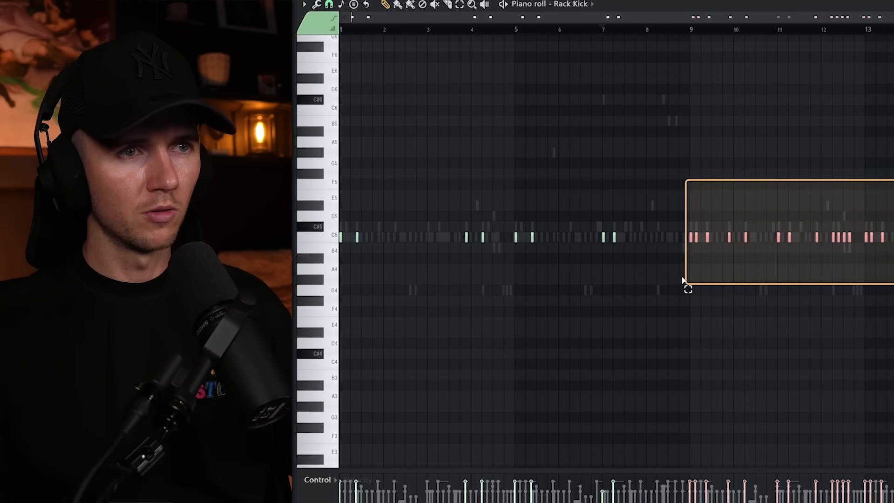
pyautogui.press('Delete')
pyautogui.keyDown('ctrl'); pyautogui.moveTo(343, 28); pyautogui.dragTo(692, 34); pyautogui.keyUp('ctrl')
pyautogui.hotkey('ctrl', 'b')
pyautogui.hotkey('ctrl', 'a')
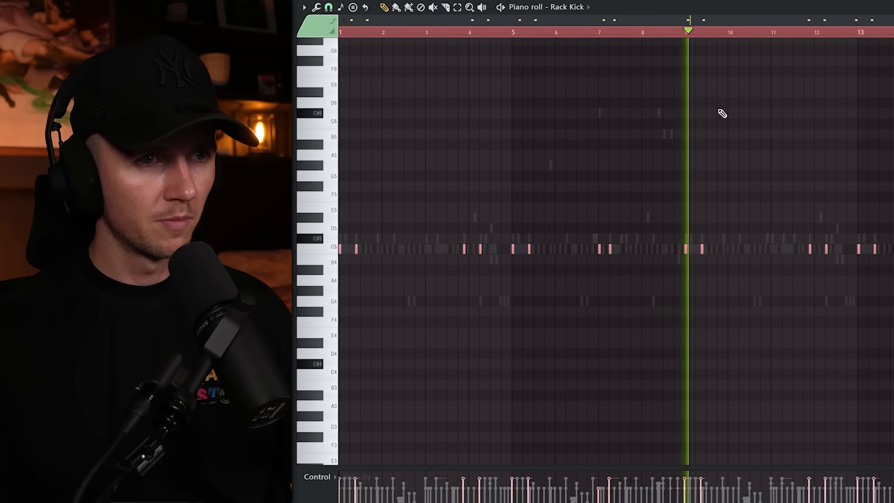
pyautogui.keyDown('ctrl'); pyautogui.click(733, 174); pyautogui.keyUp('ctrl')
# Play through the repeated kick pattern and check the Master track's level in the mixer.
pyautogui.scroll(2, 733, 174)
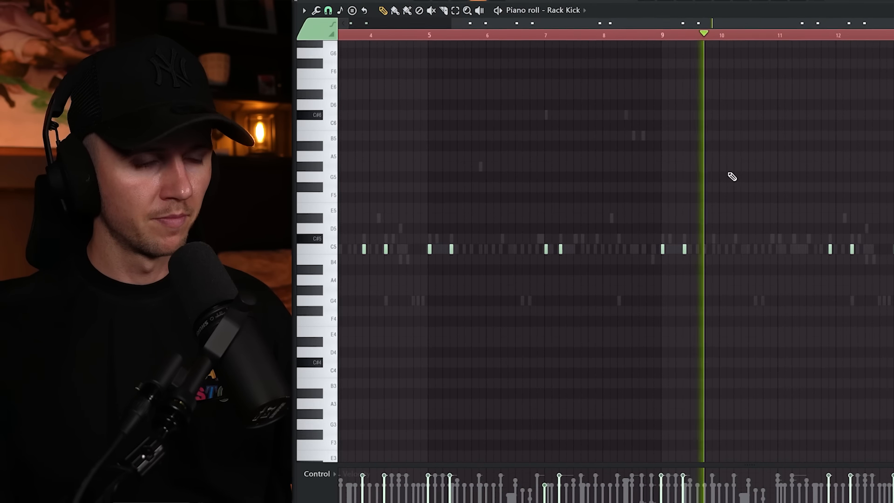
pyautogui.scroll(3, 730, 270)
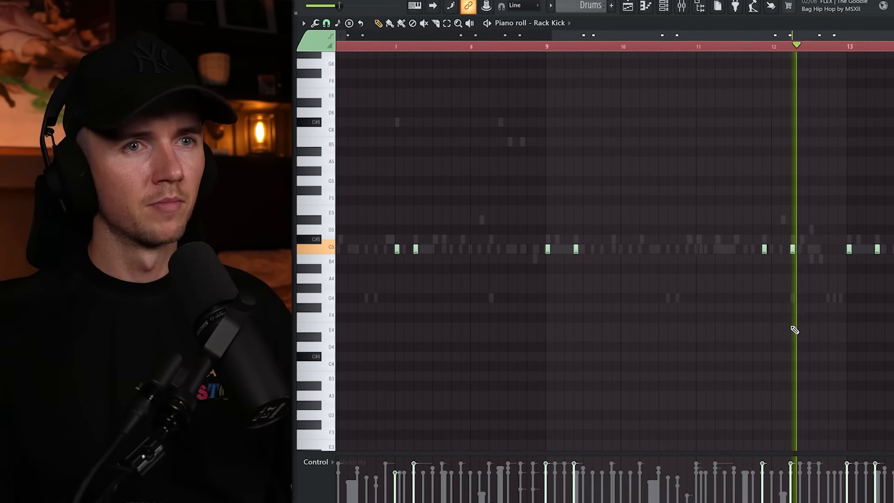
pyautogui.scroll(-3, 794, 327)
pyautogui.scroll(3, 863, 320)
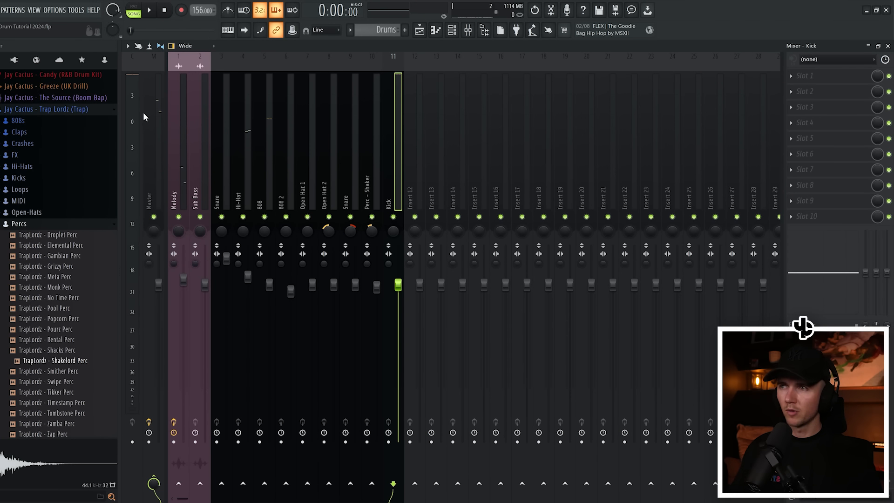
pyautogui.click(158, 105)
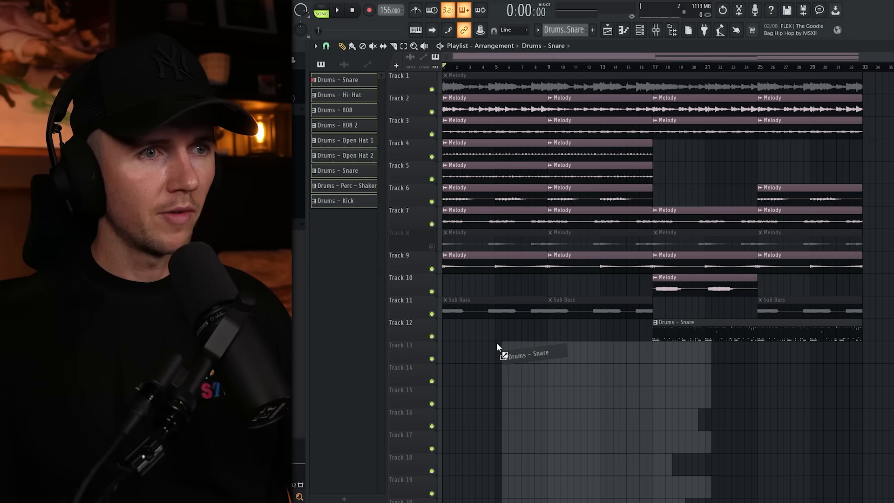
# Place the split drum patterns, from Snare to Kick, on playlist tracks 13 to 21 at bar 1 and repeat them at bar 17.
pyautogui.moveTo(497, 342); pyautogui.dragTo(445, 342)
pyautogui.scroll(-2, 537, 362)
pyautogui.click(538, 31)
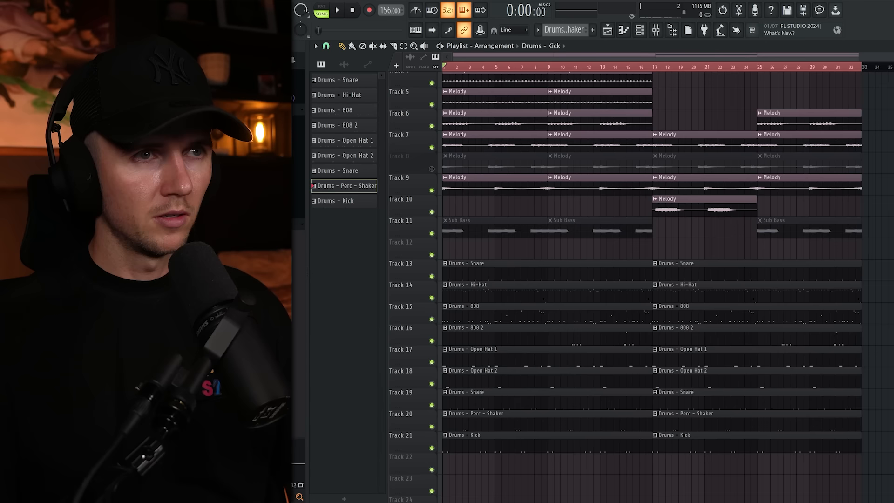
pyautogui.scroll(3, 652, 287)
pyautogui.scroll(-1, 652, 287)
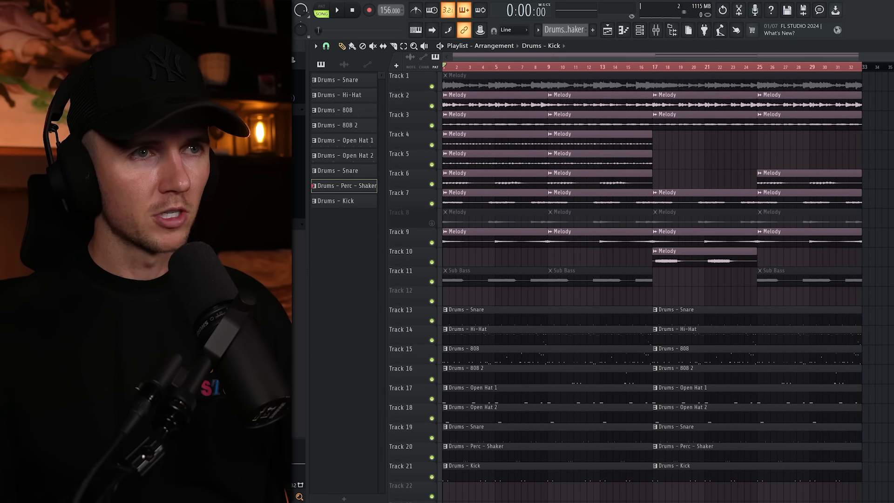
# Move the whole arrangement eight bars later so it starts at bar 9.
pyautogui.hotkey('ctrl', 'a')
pyautogui.moveTo(473, 104); pyautogui.dragTo(572, 100)
pyautogui.rightClick(533, 103)
# Fill bars 1 to 8 with Melody clips on tracks 2 and 6 to 9 plus an unmuted Sub Bass clip on track 11, and play it.
pyautogui.click(448, 104)
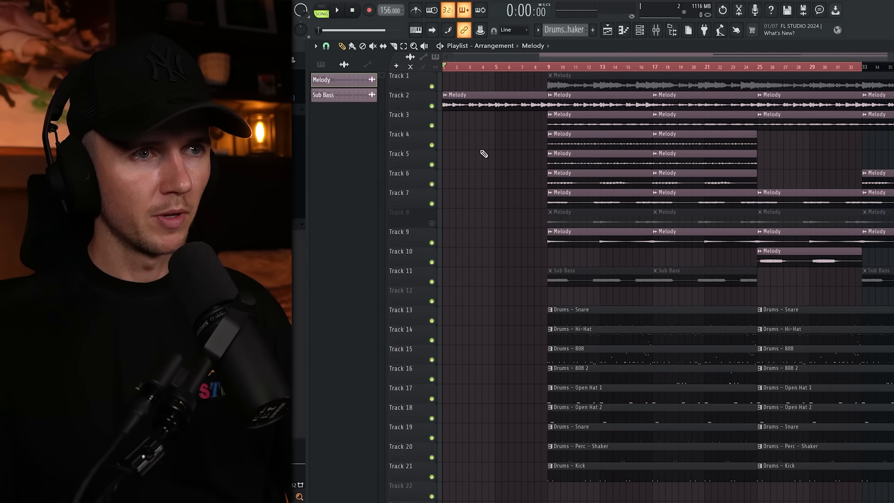
pyautogui.press('space')
pyautogui.moveTo(602, 200); pyautogui.dragTo(378, 173)
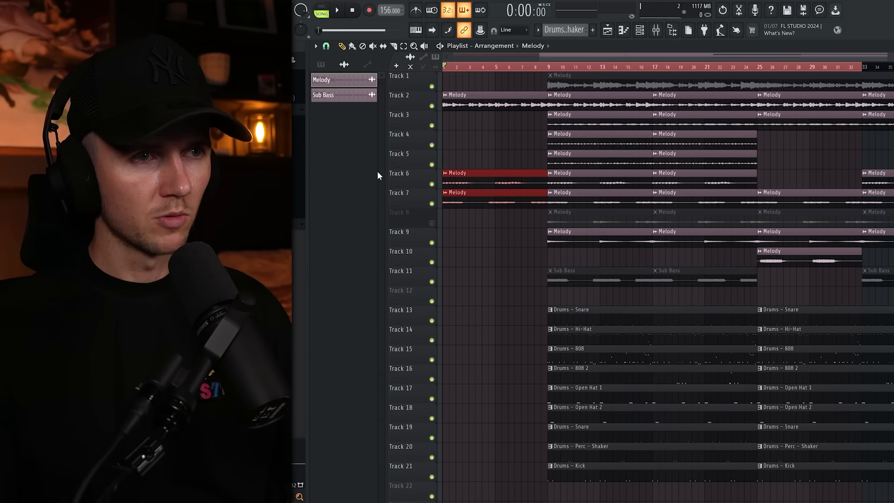
pyautogui.click(514, 157)
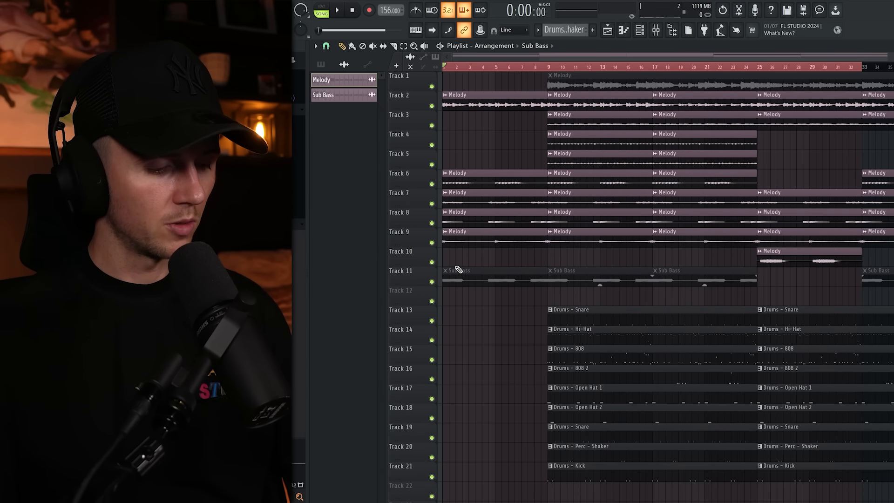
pyautogui.click(475, 269)
pyautogui.press('space')
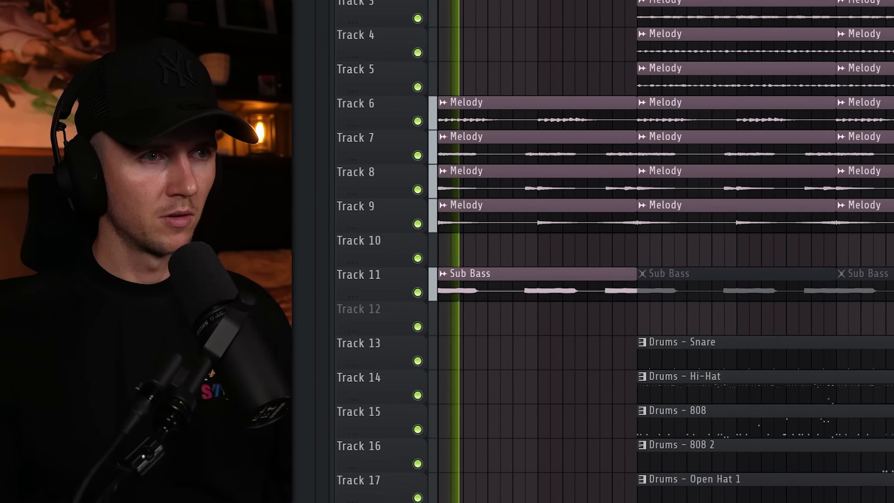
# Add time markers named Intro at bar 1, Hook 1 at bar 9 and Verse 1 at bar 25.
pyautogui.scroll(2, 472, 377)
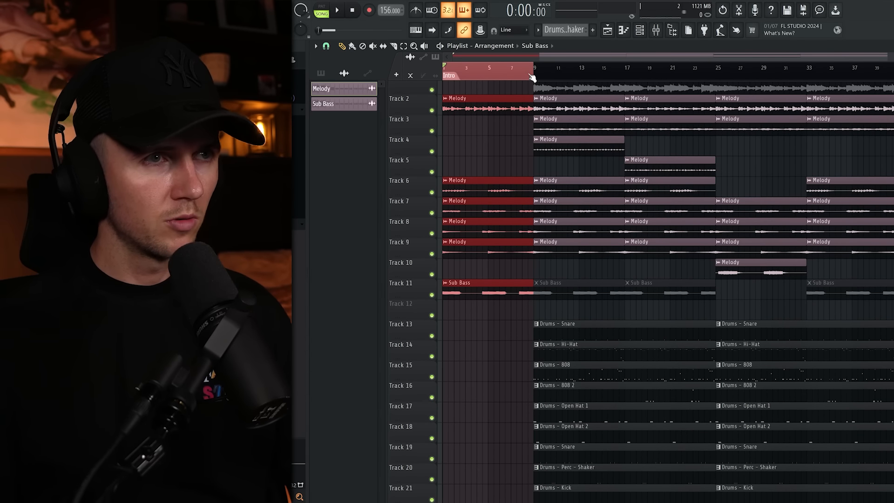
pyautogui.write('se 1')
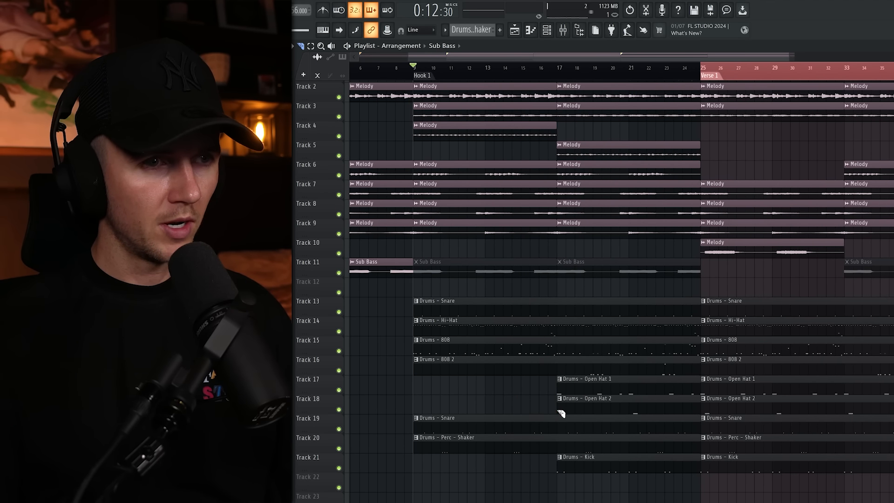
# Slice the second Snare and Perc - Shaker clips at bar 17 and remove their parts from the first half of Hook 1.
pyautogui.moveTo(638, 413); pyautogui.dragTo(640, 439)
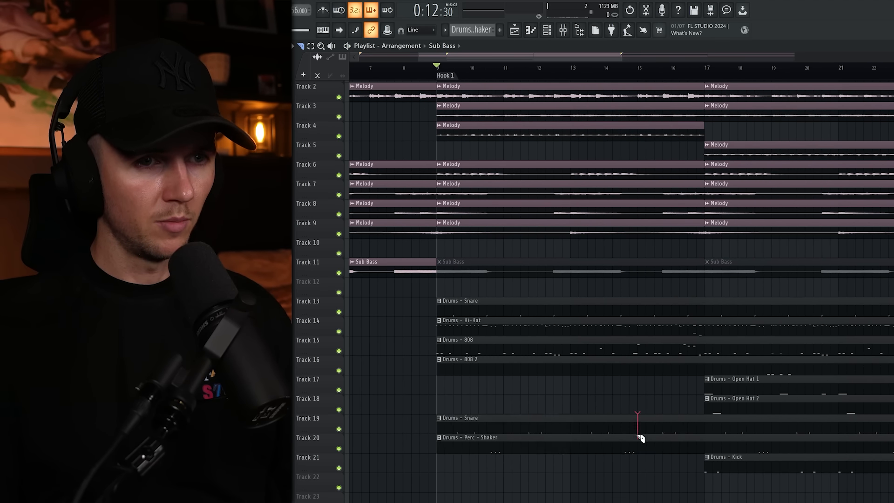
pyautogui.moveTo(698, 415); pyautogui.dragTo(707, 443)
pyautogui.scroll(-1, 578, 421)
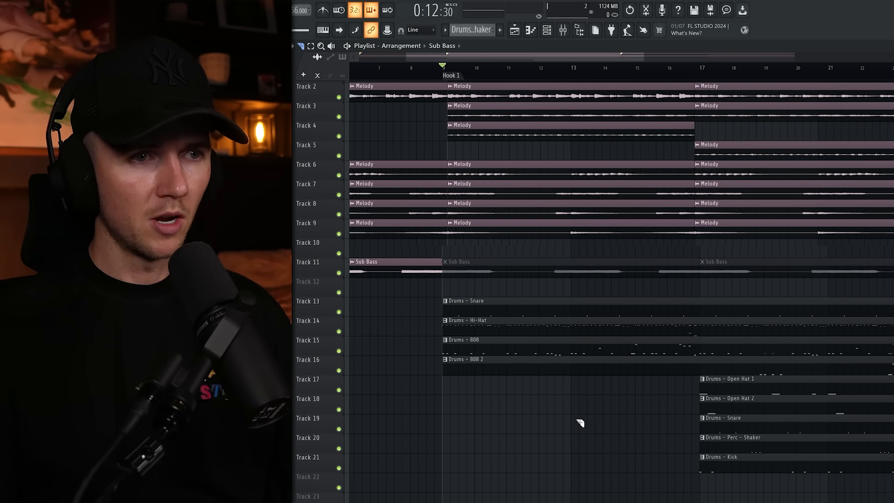
pyautogui.scroll(-1, 579, 421)
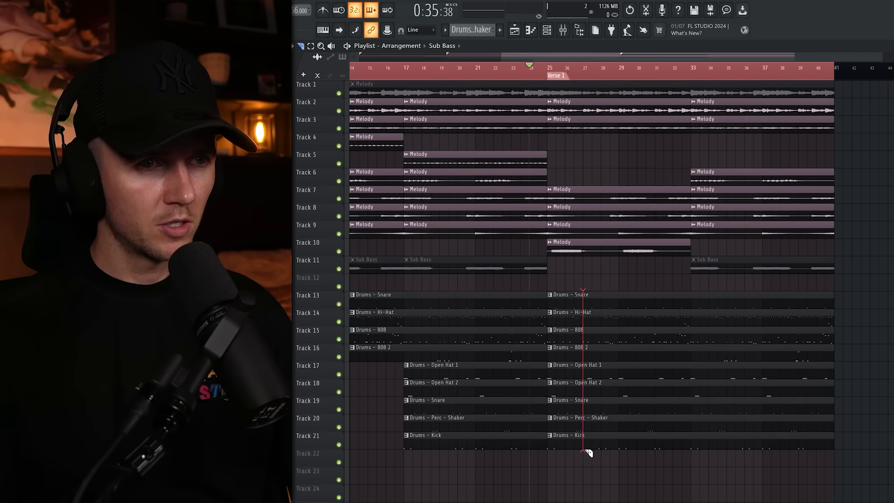
# Slice the drum clips on tracks 13 to 21 at bar 27, clear the drums from the start of Verse 1, and play the arrangement.
pyautogui.moveTo(586, 450); pyautogui.dragTo(586, 452)
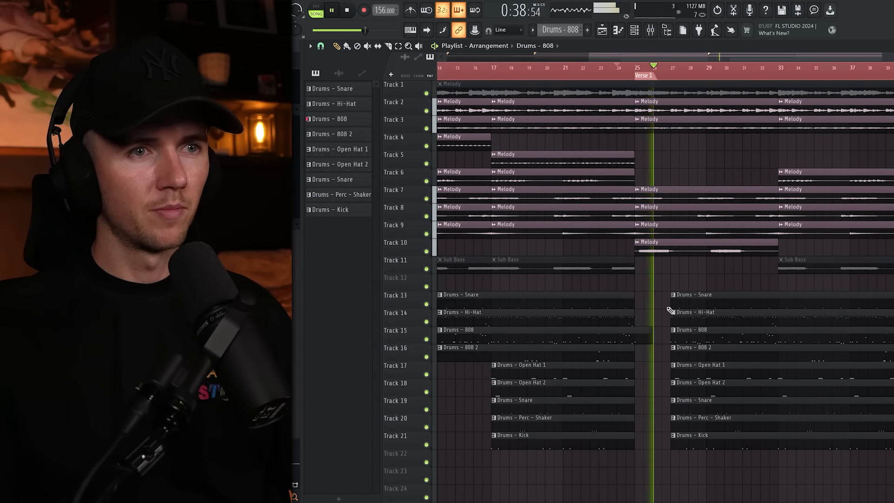
pyautogui.press('space')
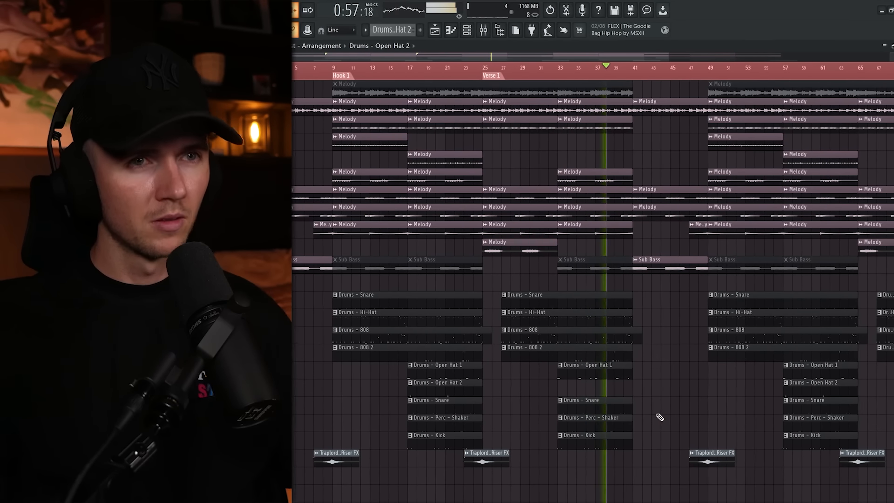
pyautogui.scroll(4, 625, 401)
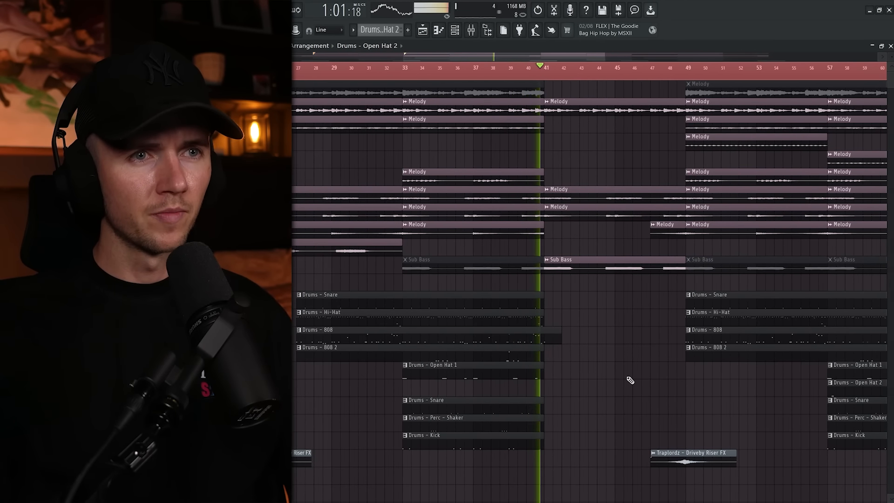
pyautogui.scroll(2, 630, 380)
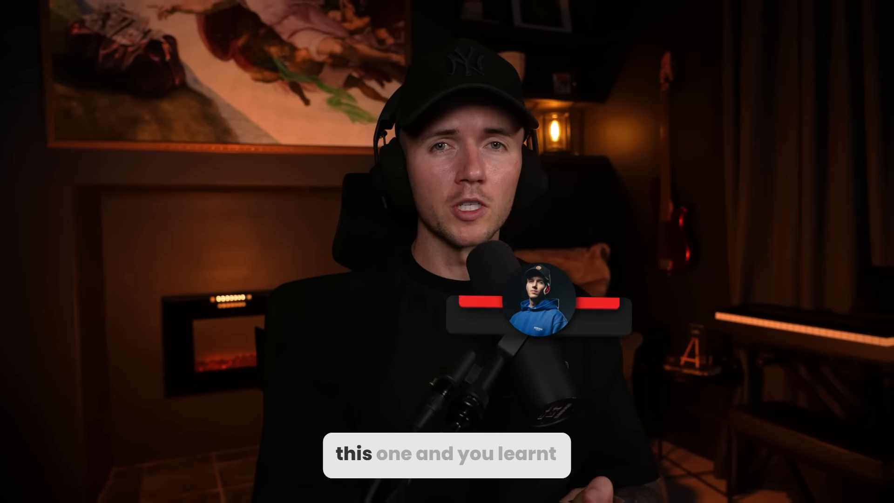